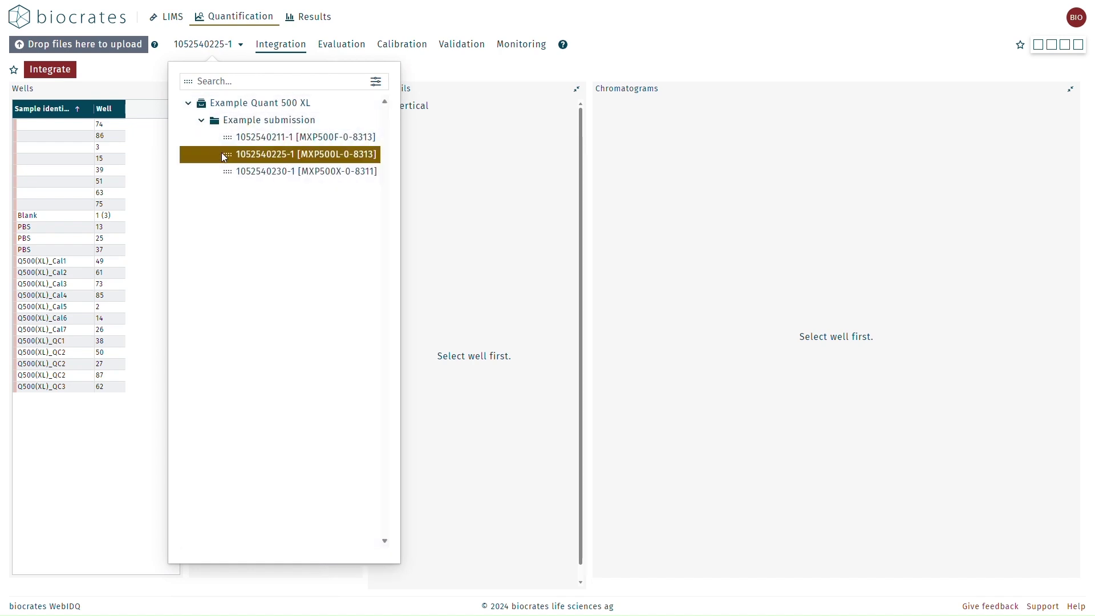
Step: Display the Ala chromatogram for Q500(XL)_QC2 well 27 and dismiss the default integration window hint
left_click(148, 74)
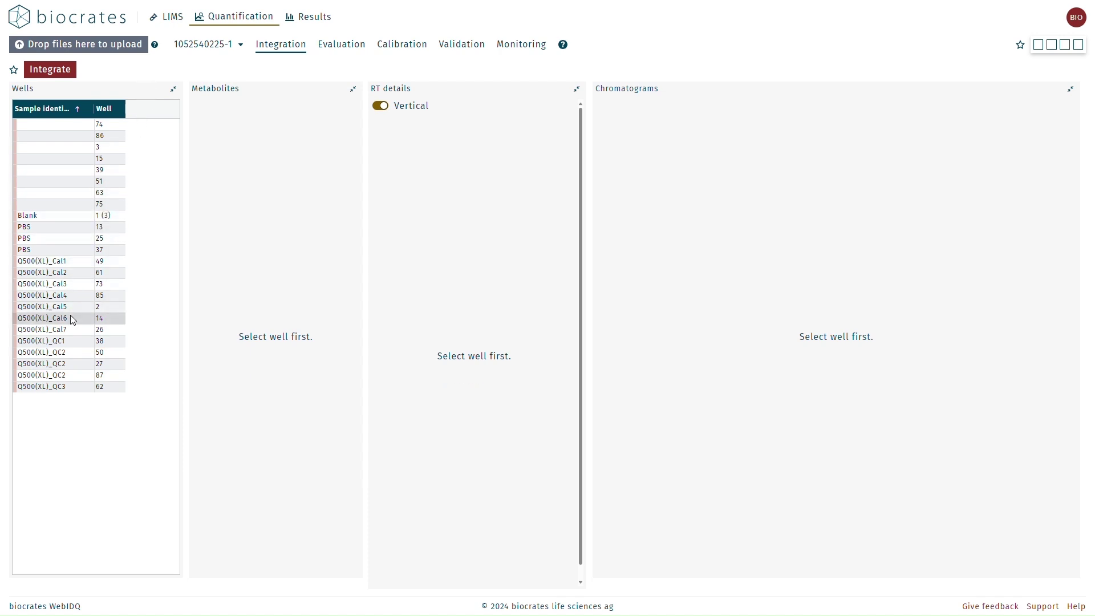
left_click(69, 365)
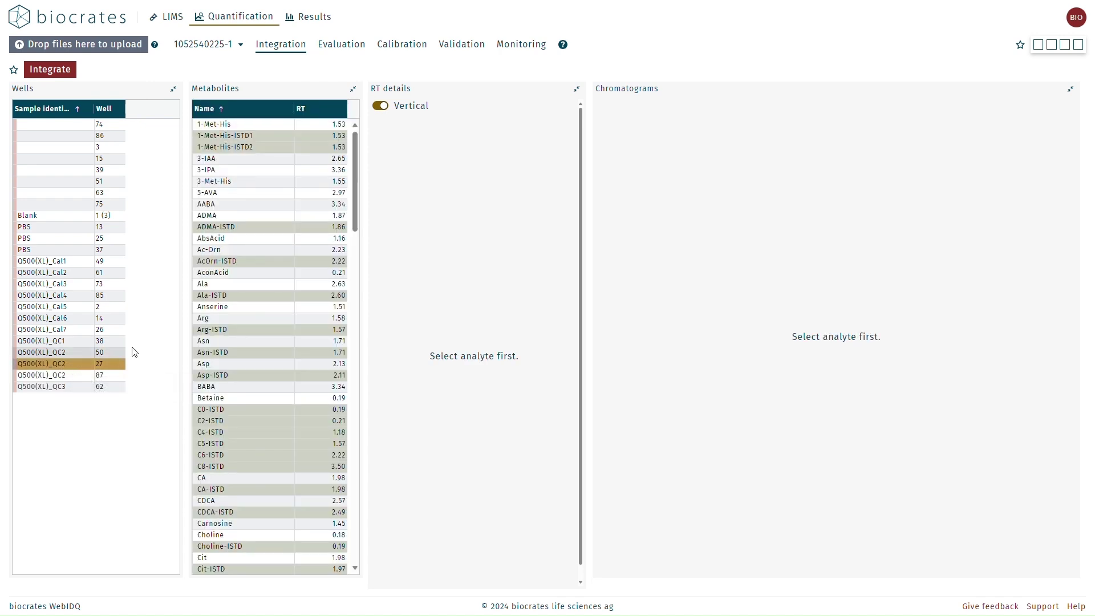
left_click(210, 285)
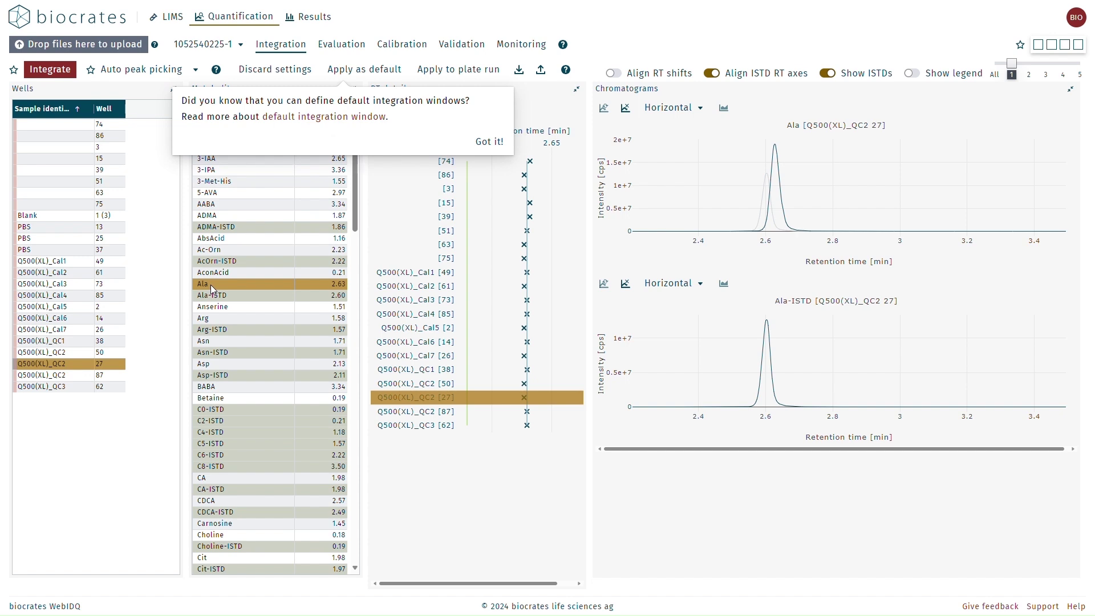
left_click(490, 141)
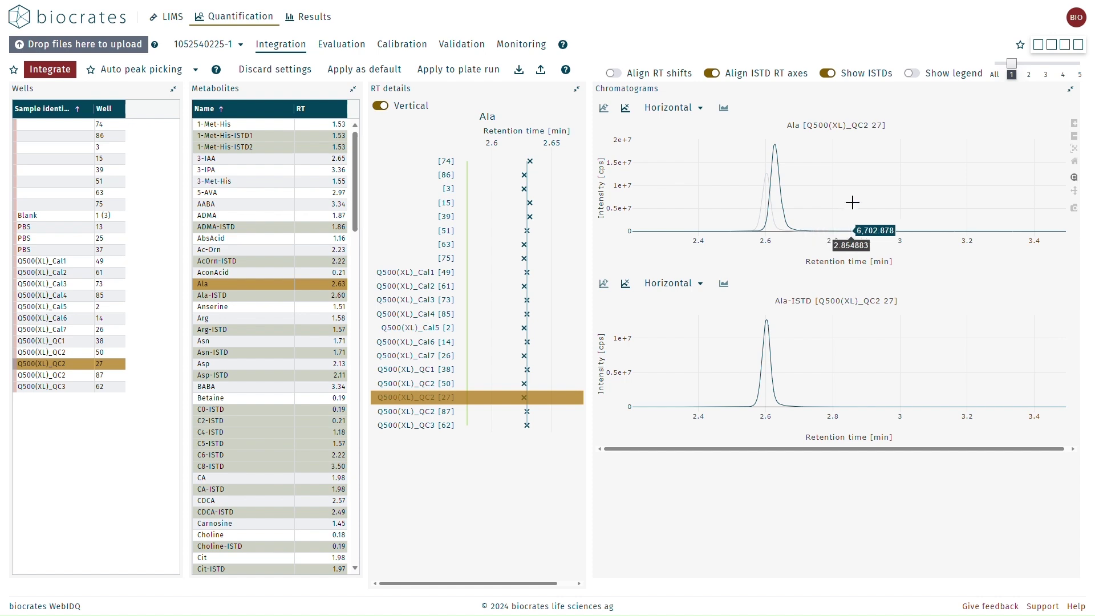
Step: Compare the Ala chromatograms of the three QC2 wells in one overlaid plot, and return to the single plot of well 27
left_click(996, 74)
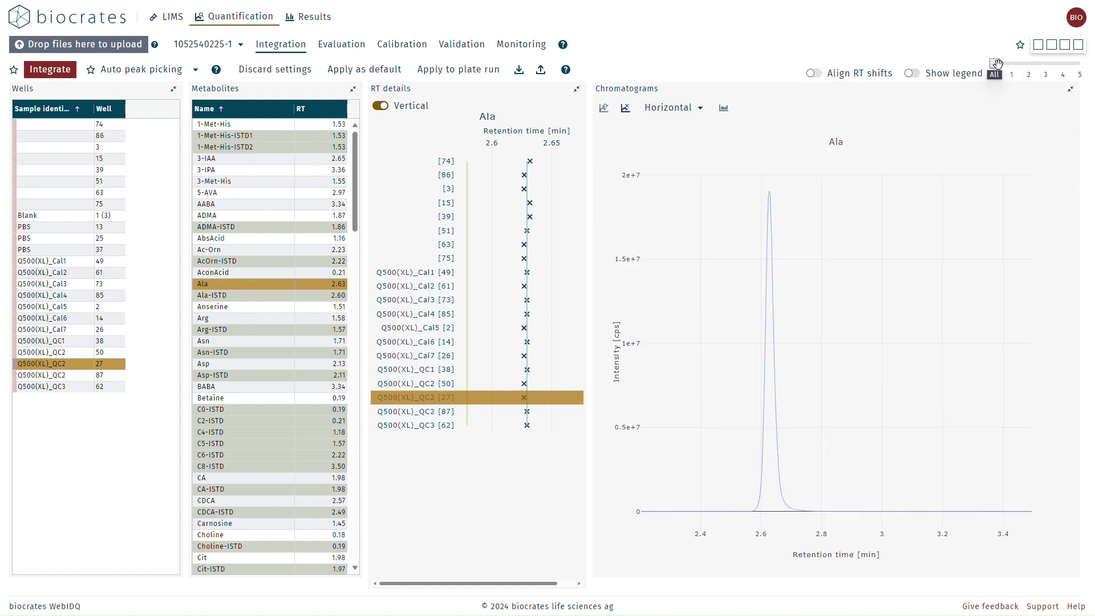
left_click(68, 375)
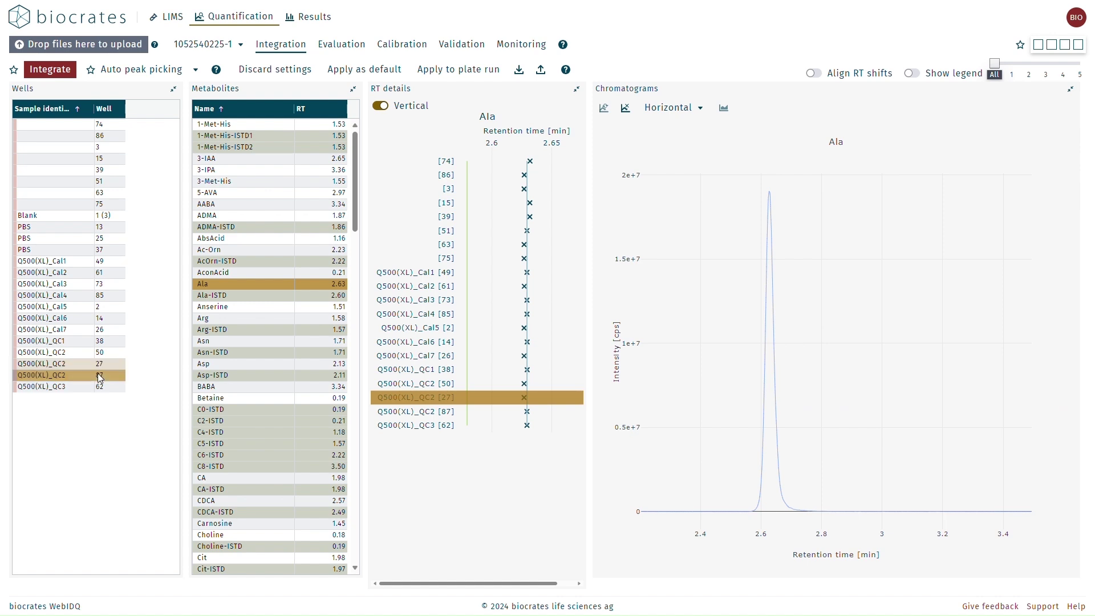
left_click(88, 352, "shift")
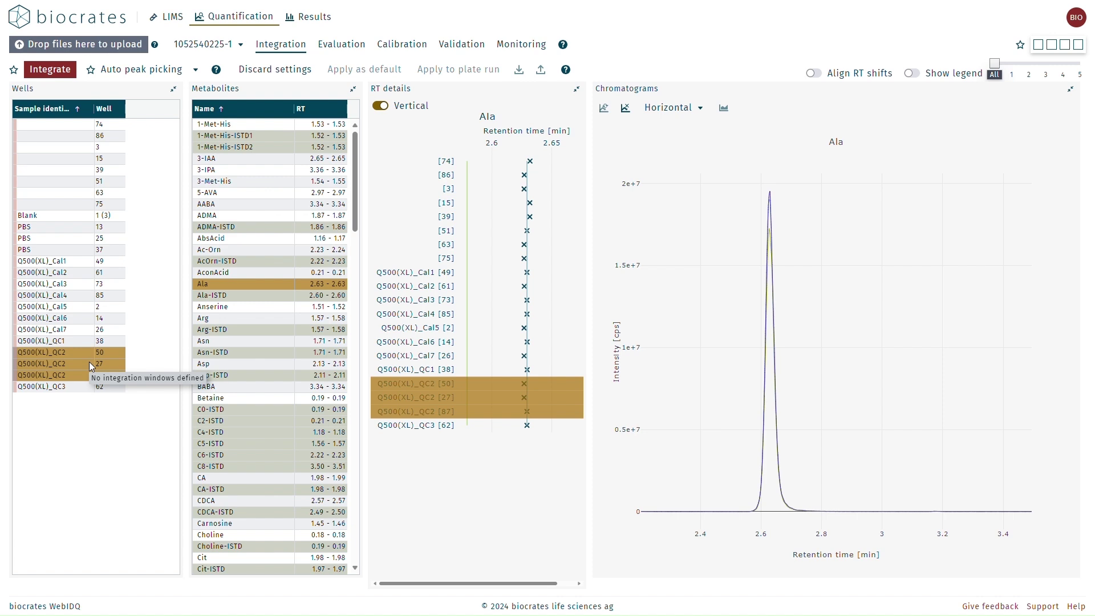
left_click(89, 361)
left_click(1011, 75)
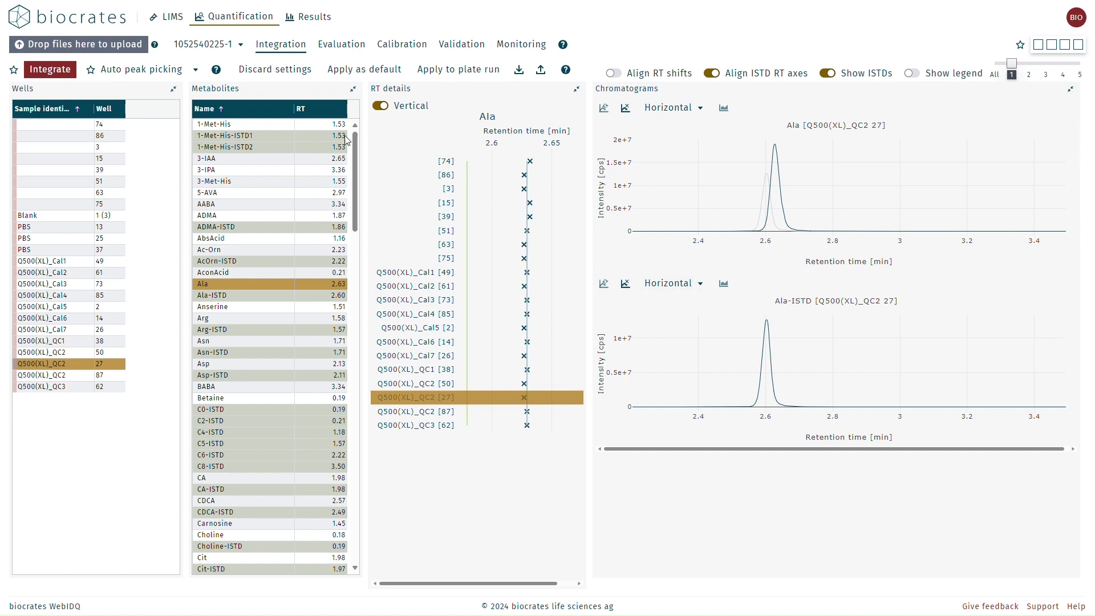
Step: Run auto peak picking for defaults, overwriting all default integration windows
left_click(194, 69)
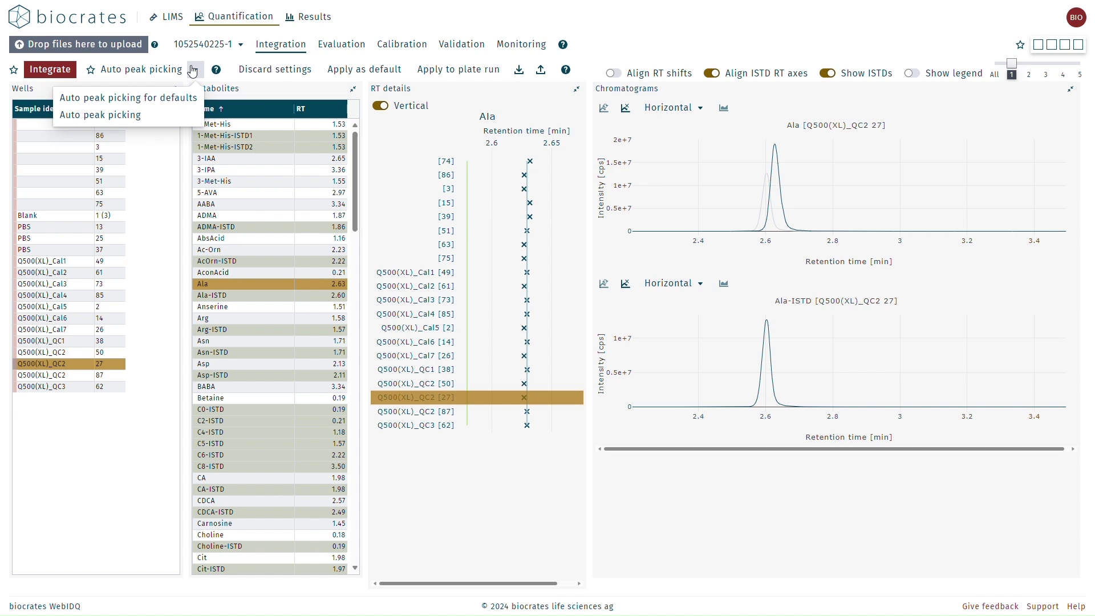
left_click(182, 103)
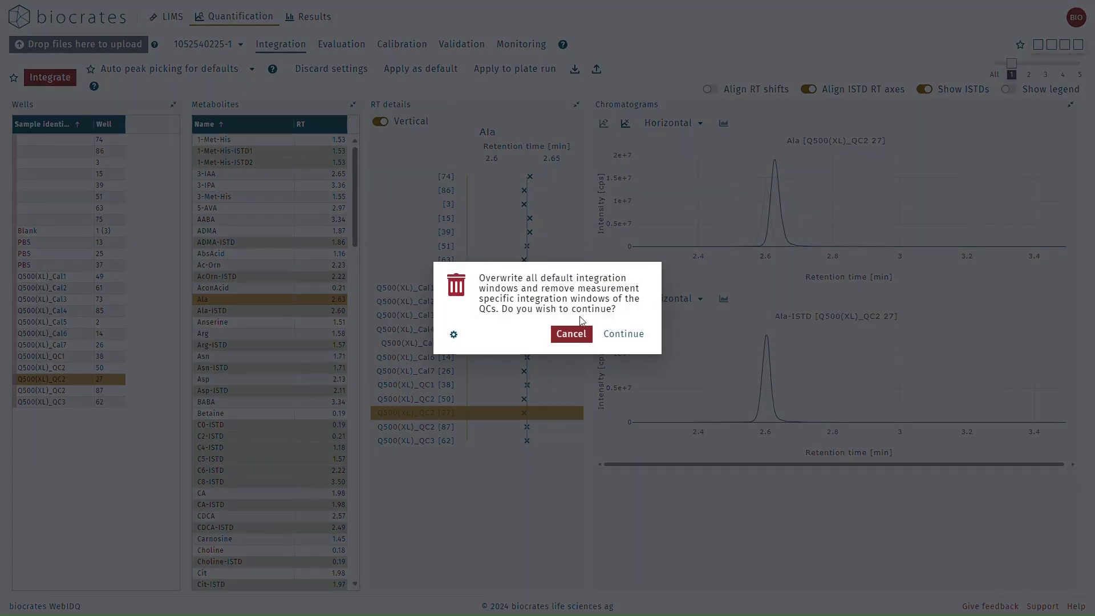
left_click(617, 337)
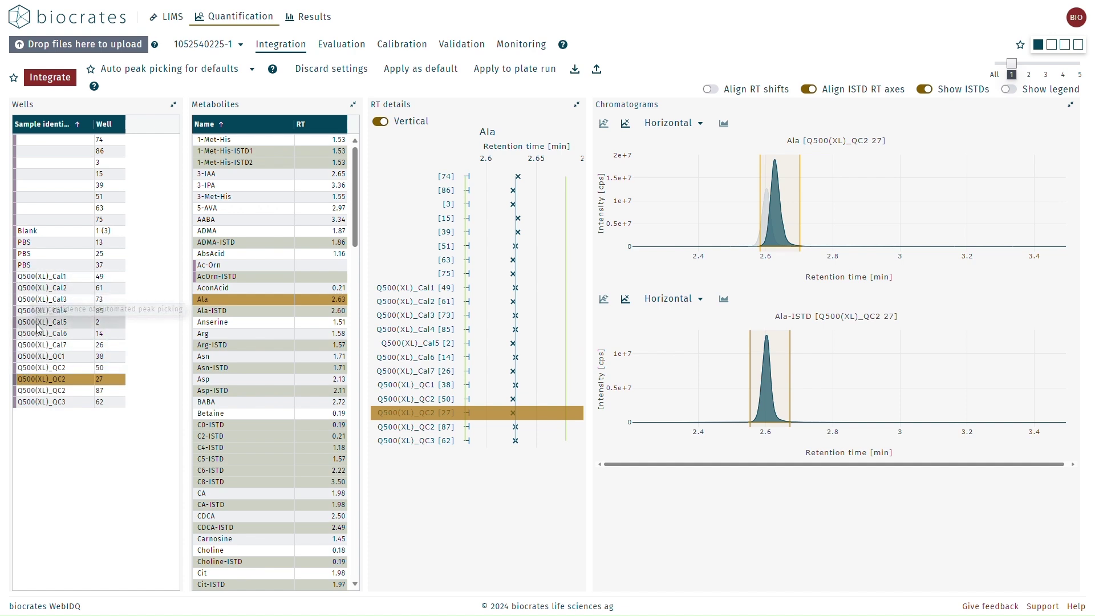
Step: Define integration windows in QC2 well 27 for Ac-Orn at about 2.19–2.28 min and for AcOrn-ISTD at about 2.18–2.27 min
left_click(218, 265)
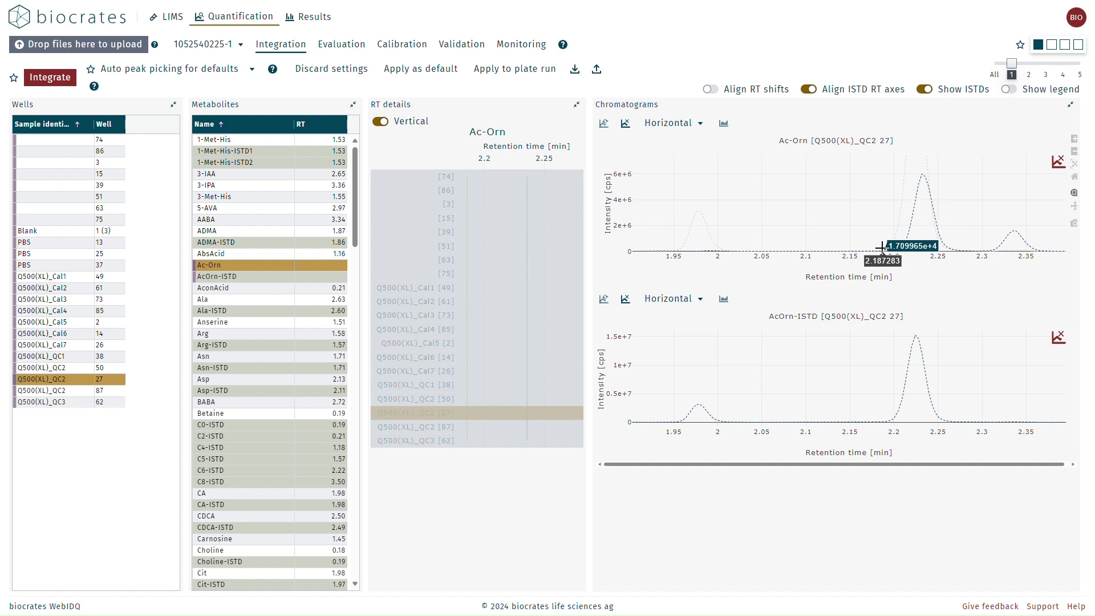
left_click_drag(882, 248, 967, 248)
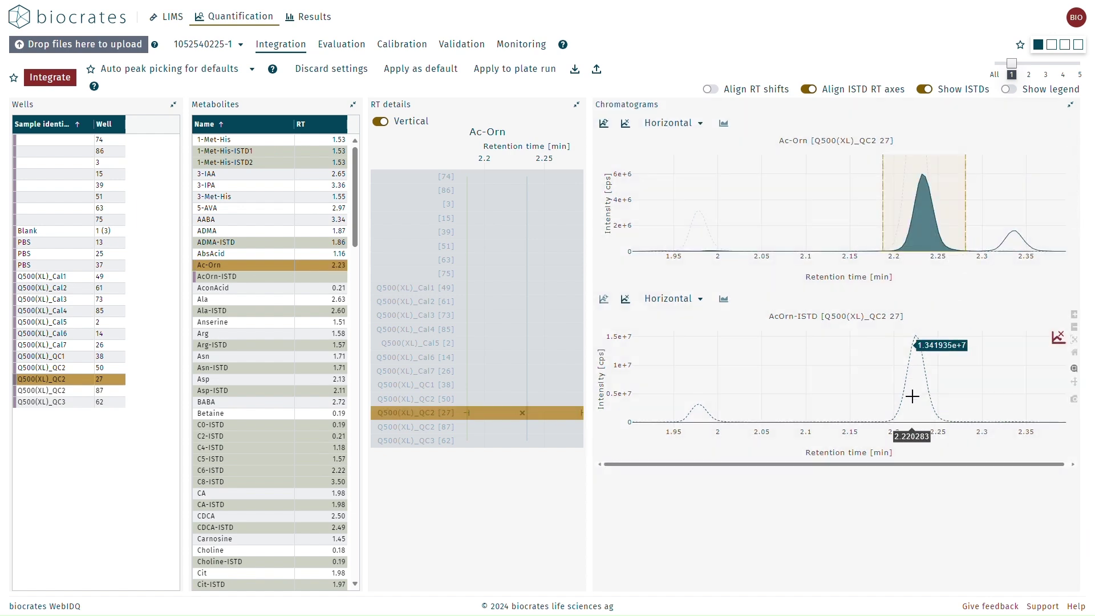
left_click_drag(877, 417, 958, 417)
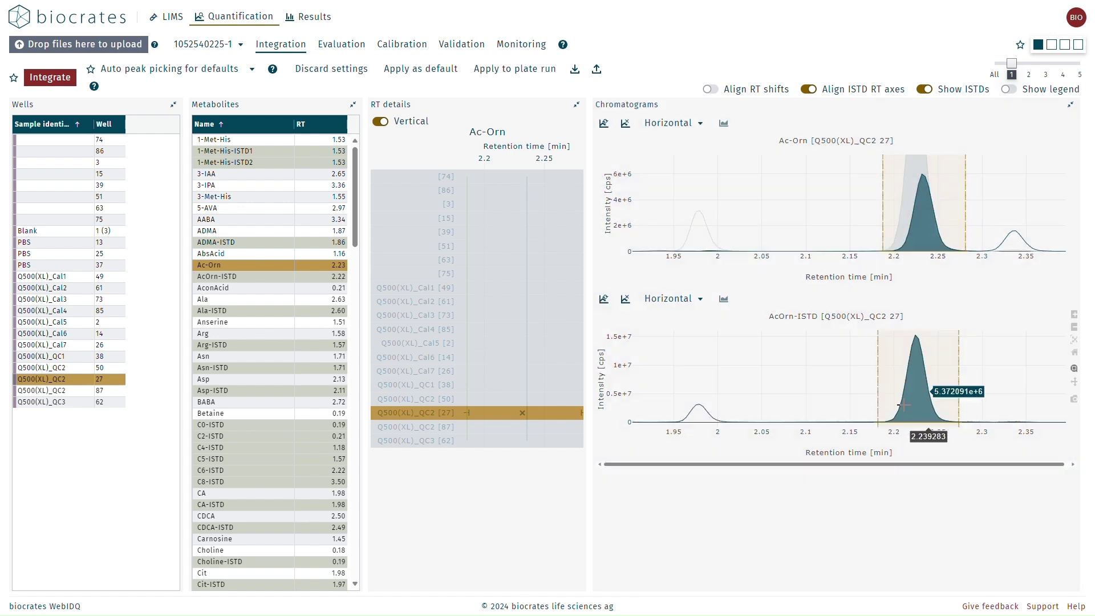
Step: Review the integration windows of the metabolites from AcOrn-ISTD through Arg one after another in QC2 well 27
left_click(296, 279)
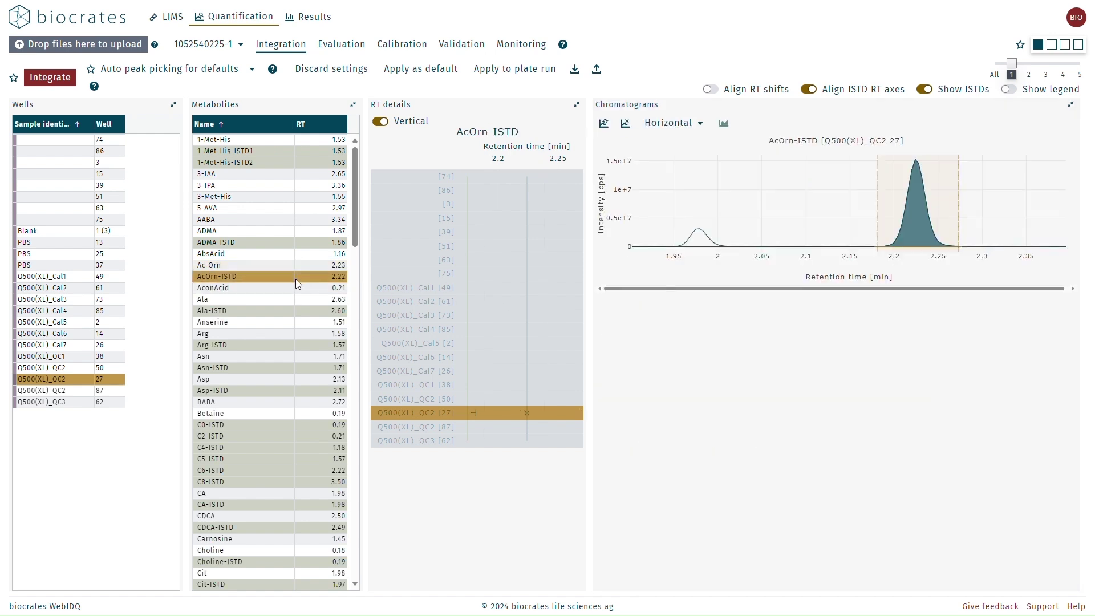
scroll(296, 281, "down", 5)
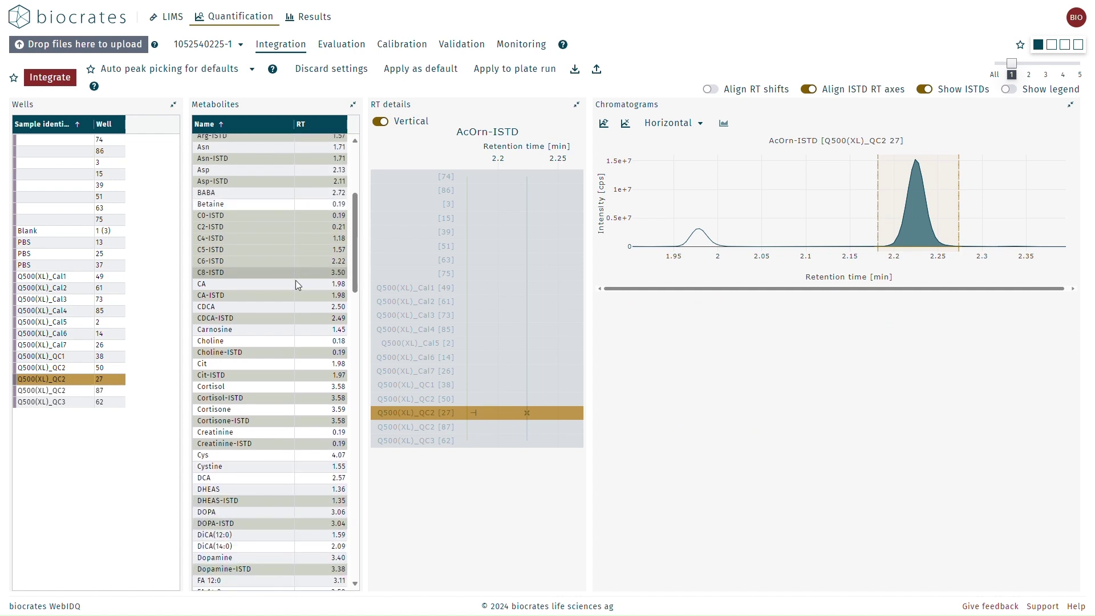
key("Down")
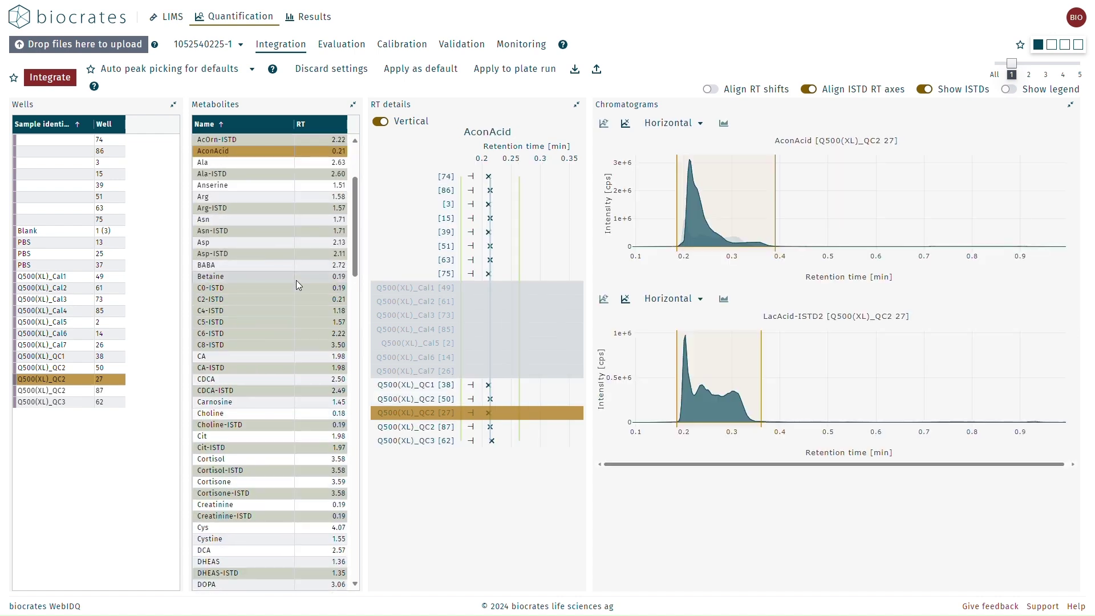
key("Down")
key("Down")
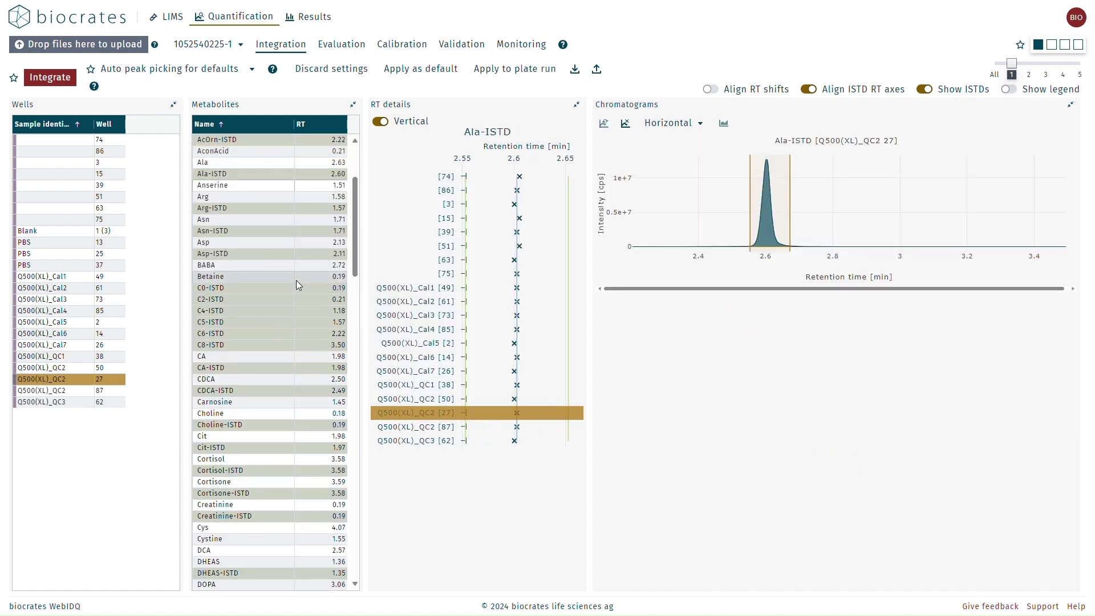
key("Down")
key("Down")
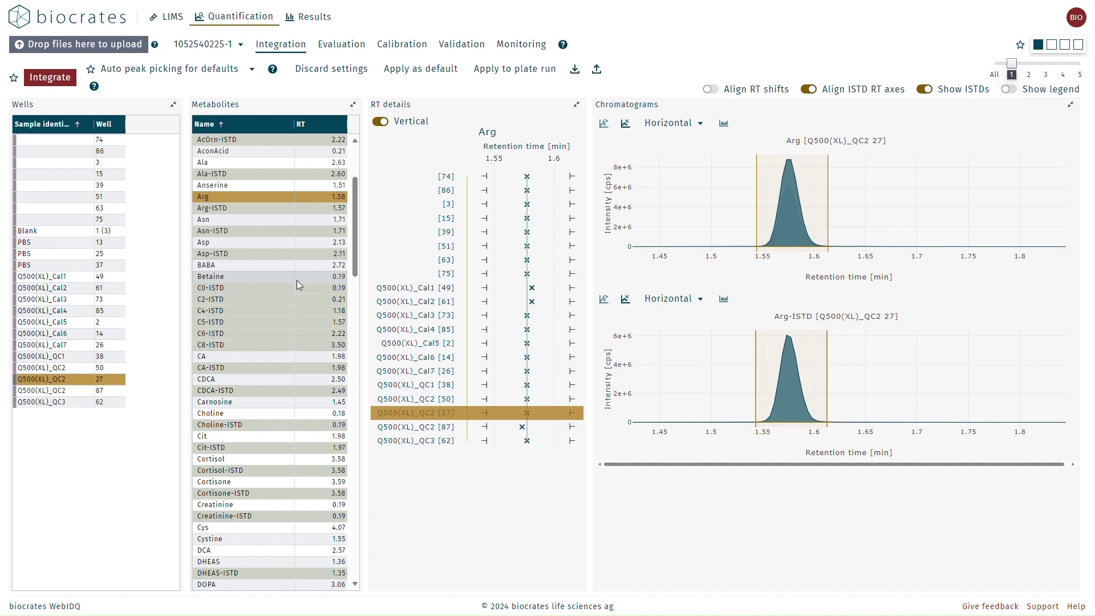
Step: Apply the integration windows of QC2 well 27 to the plate run and also apply them as default, overwriting the existing default windows
left_click(515, 71)
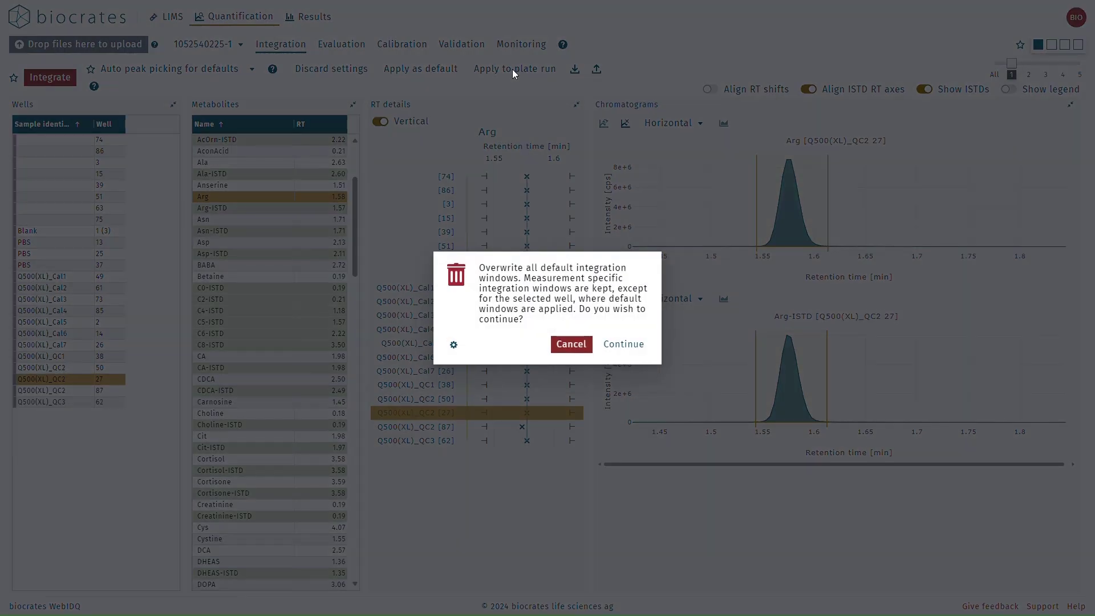
left_click(624, 344)
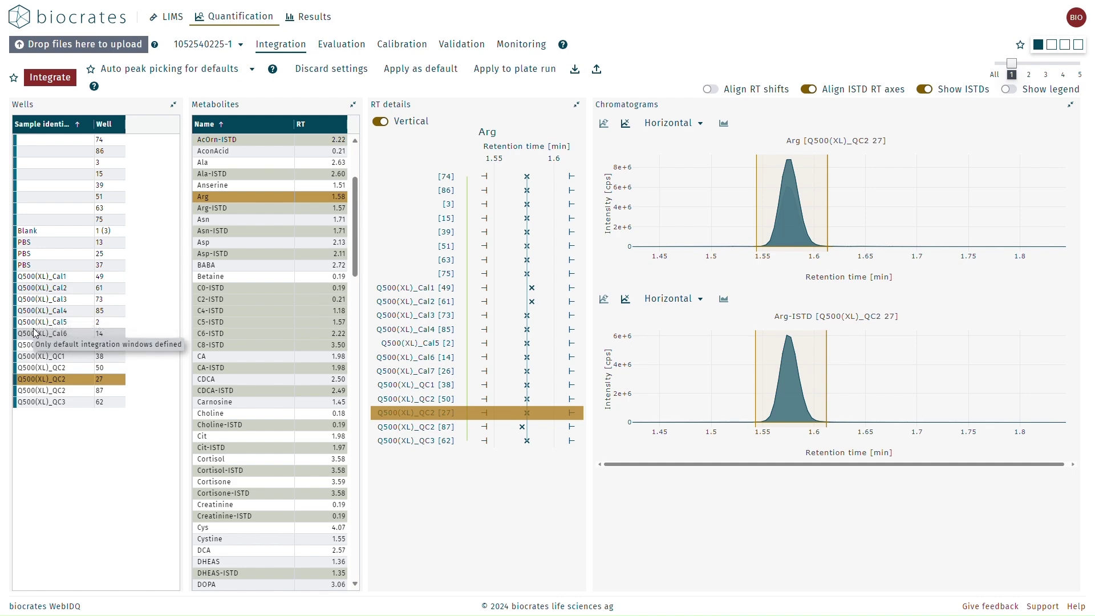
left_click(428, 73)
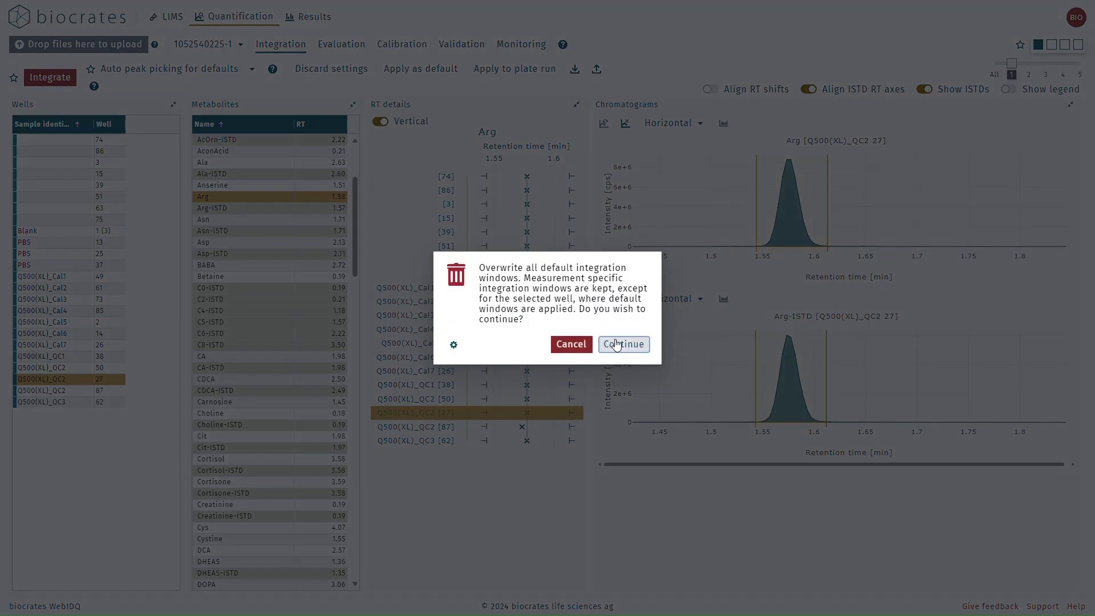
left_click(616, 342)
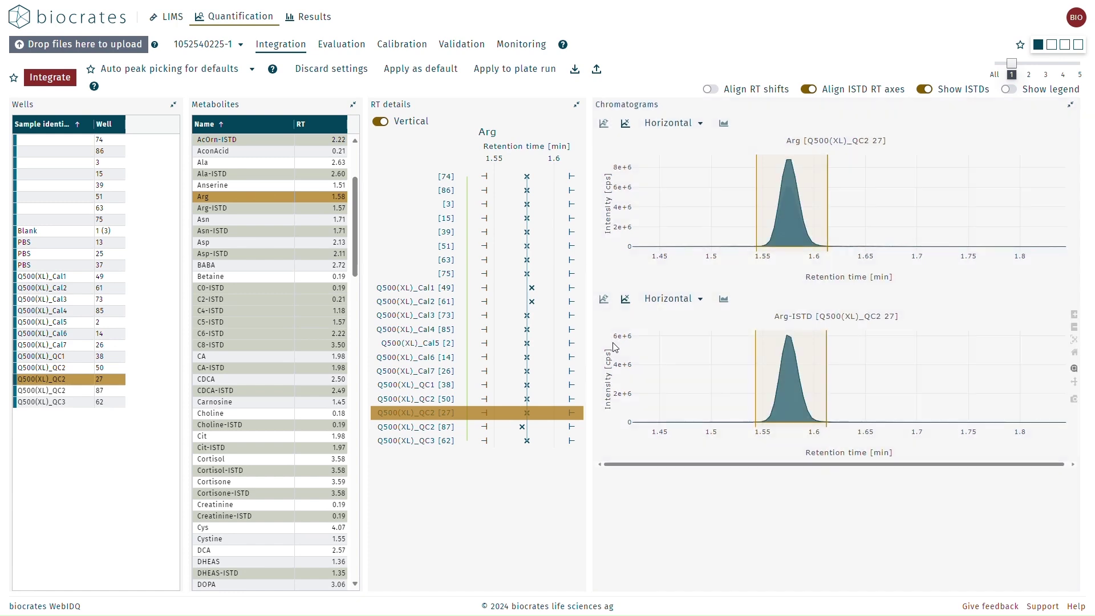
Step: Try an Arg integration window of about 1.53–1.63 min on QC2 wells 27 and 87 together, and discard all measurement-specific windows
left_click(92, 390, "ctrl")
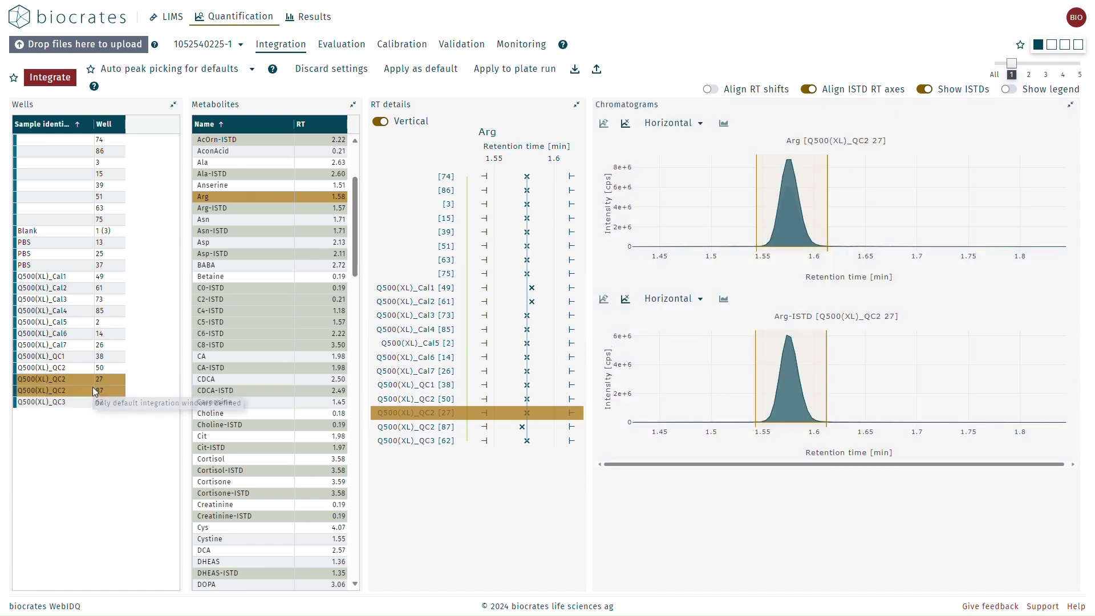
left_click(996, 70)
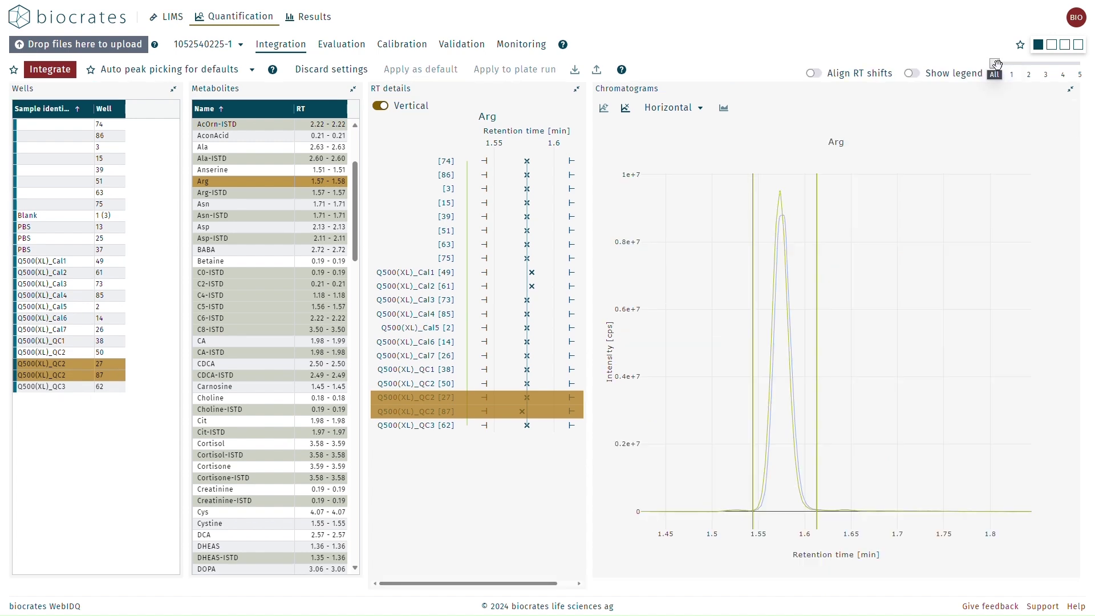
left_click_drag(832, 506, 744, 512)
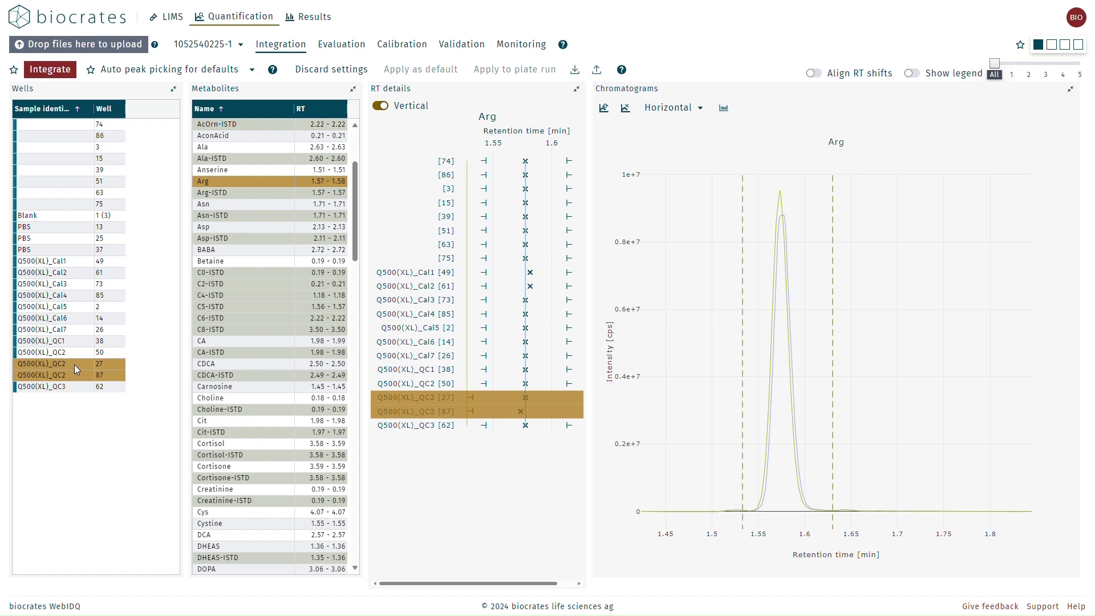
left_click(341, 73)
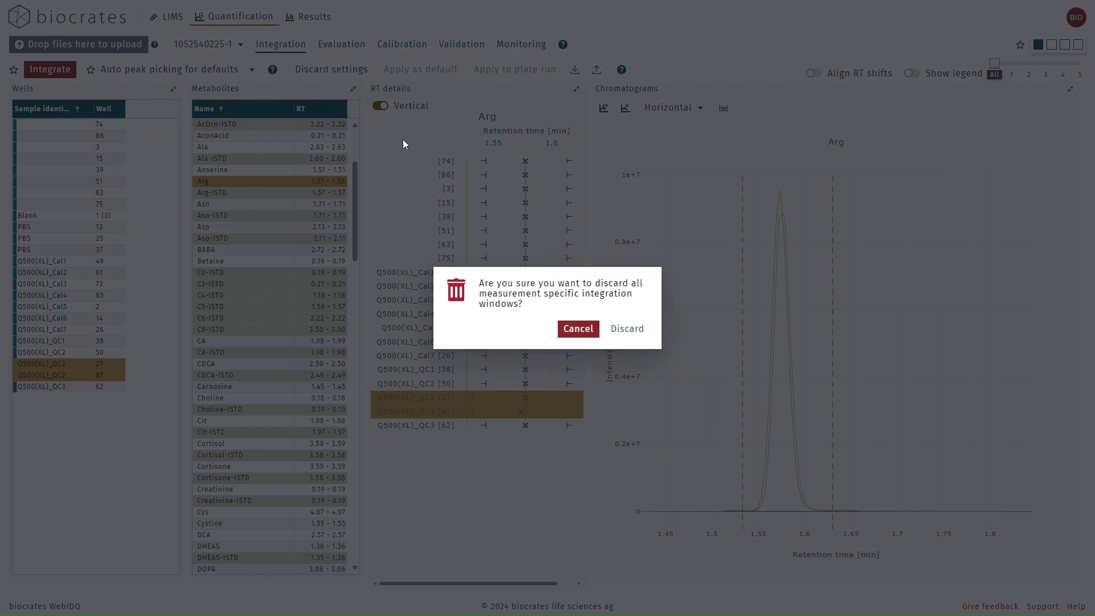
left_click(620, 330)
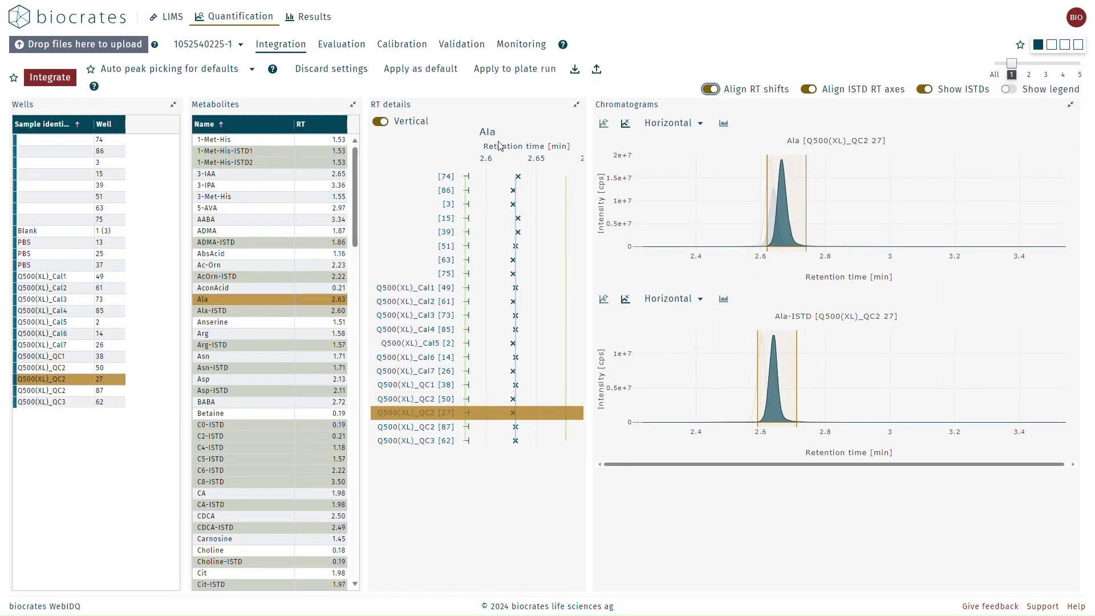
Step: Integrate the plate run with the defined windows and open its calibration view
left_click(597, 70)
left_click(54, 81)
left_click(407, 45)
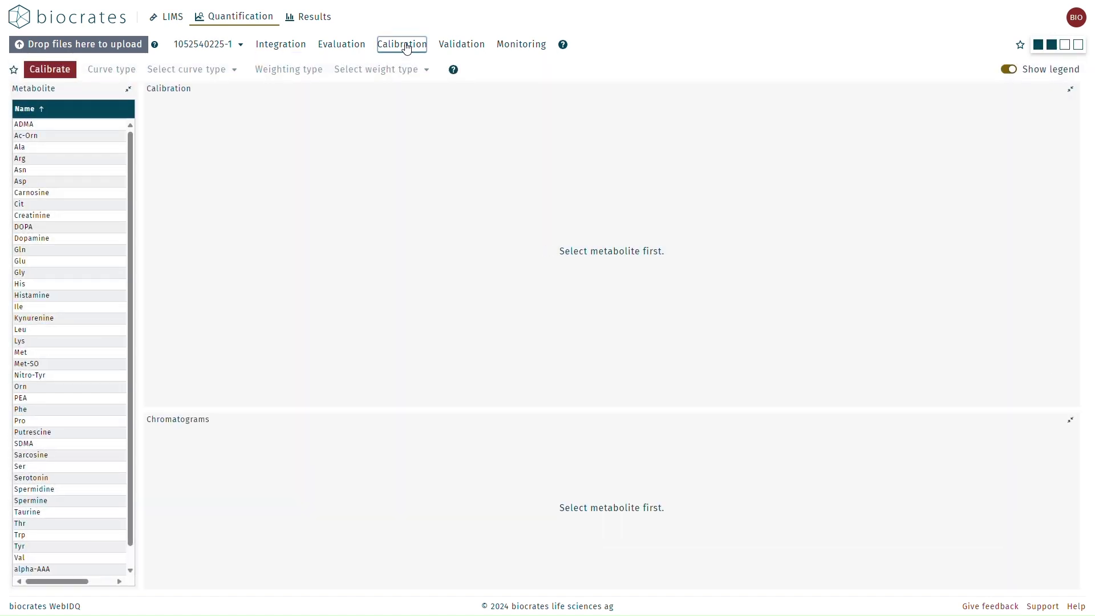
Step: Show the calibration curve of Ala and look at its weighting type options
left_click(47, 149)
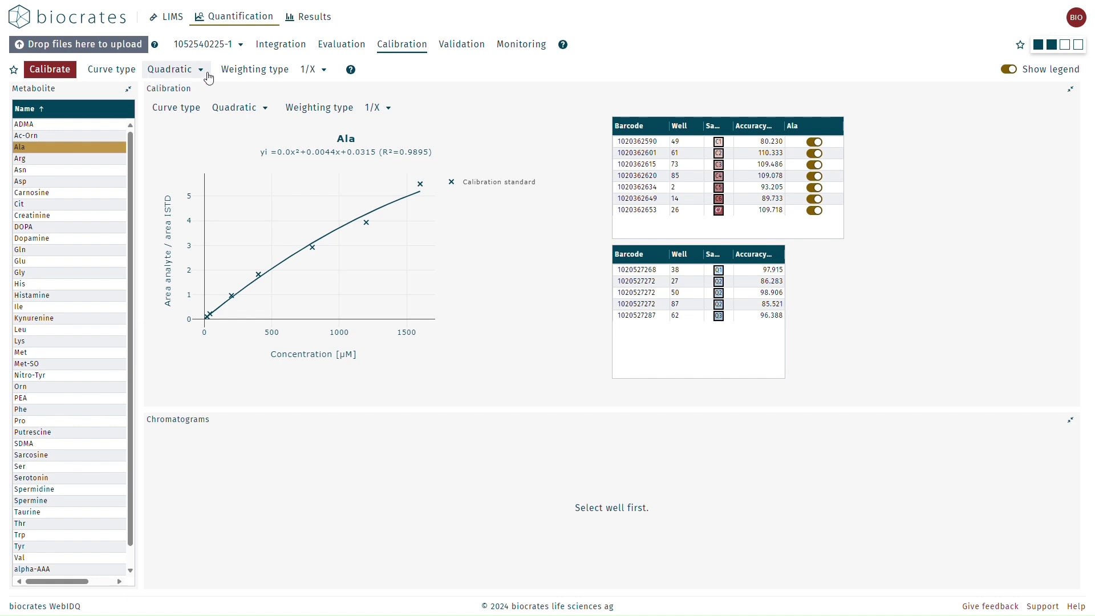
left_click(307, 69)
left_click(307, 70)
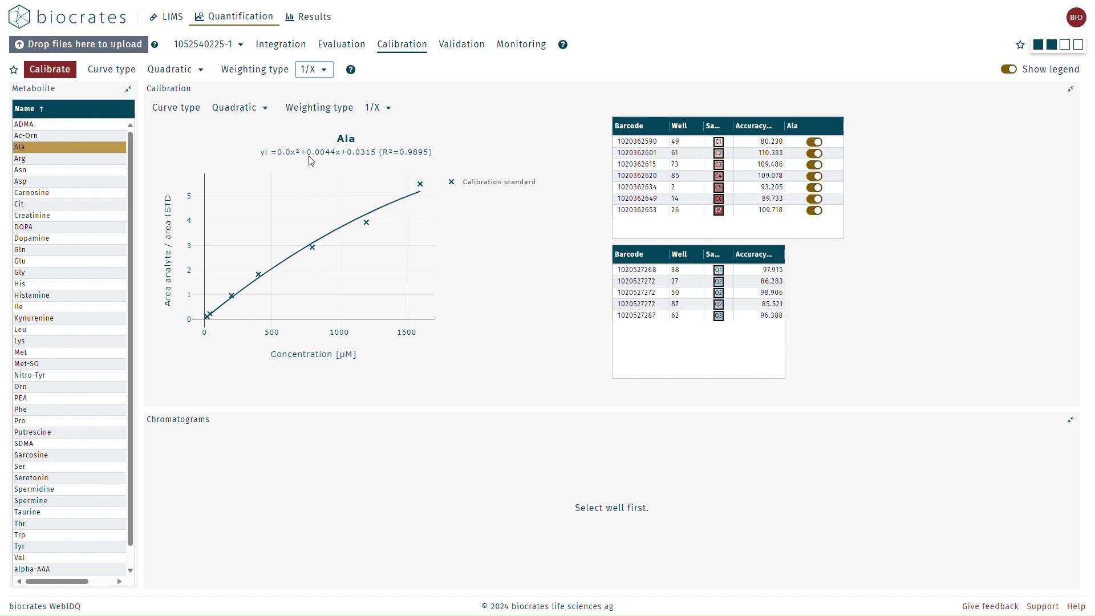
Step: Exclude the 1600 µM calibration standard of well 26 from the Ala curve and include it again
left_click(420, 184)
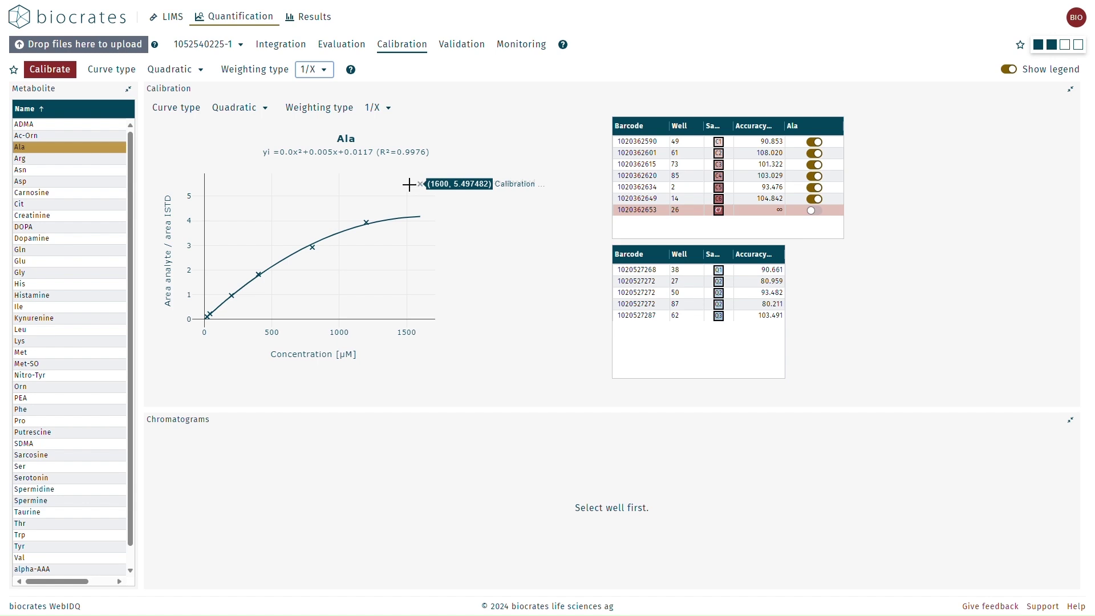
left_click(815, 211)
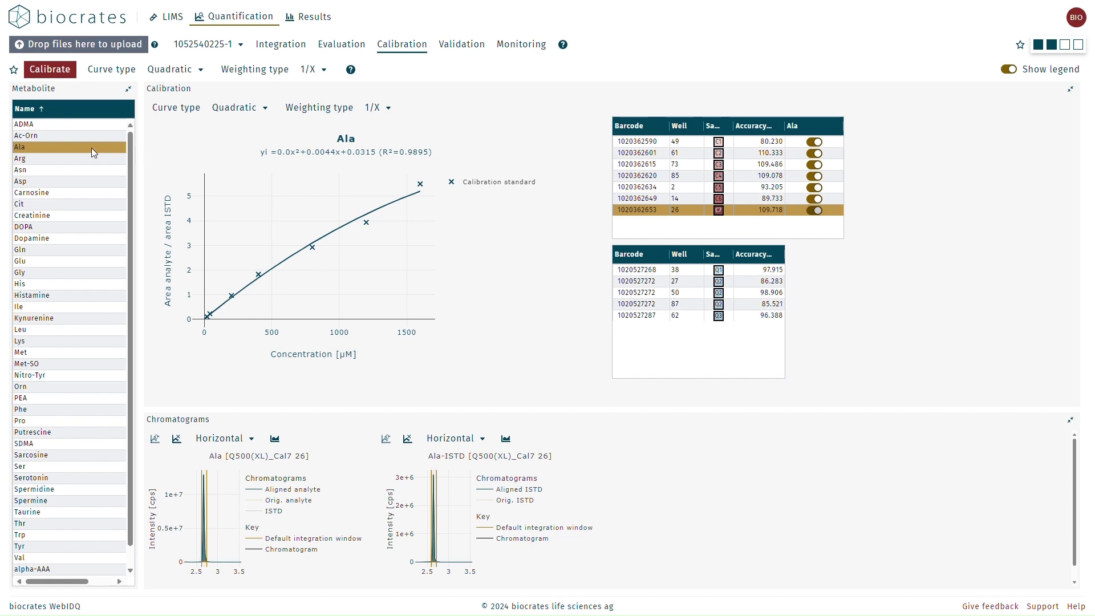
Step: Exclude the calibration standard of well 26 for all metabolites at once and include it again
left_click(50, 121)
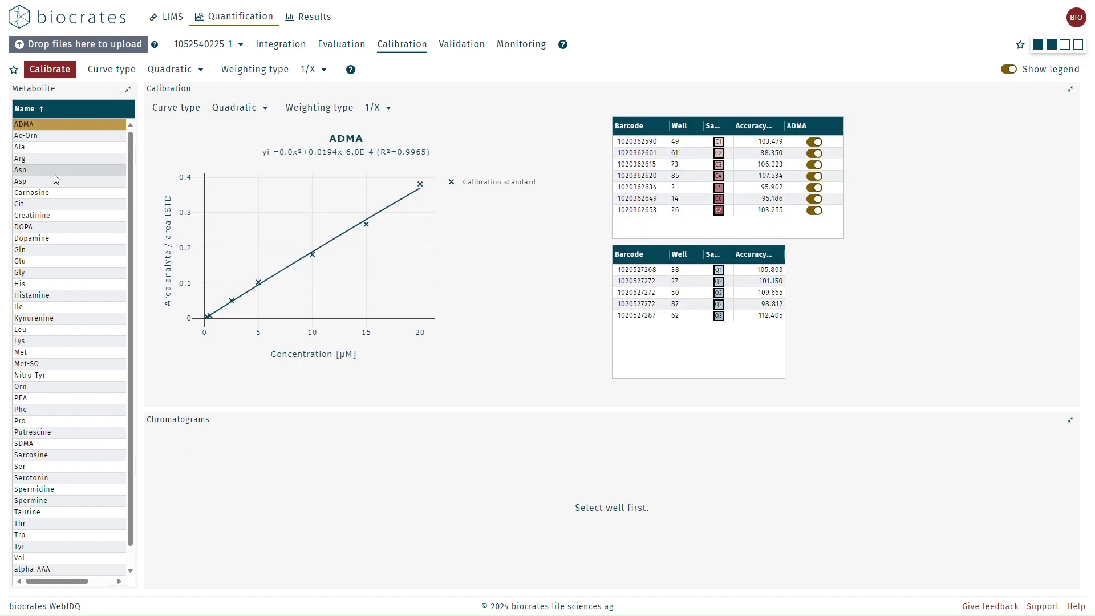
key("ctrl+a")
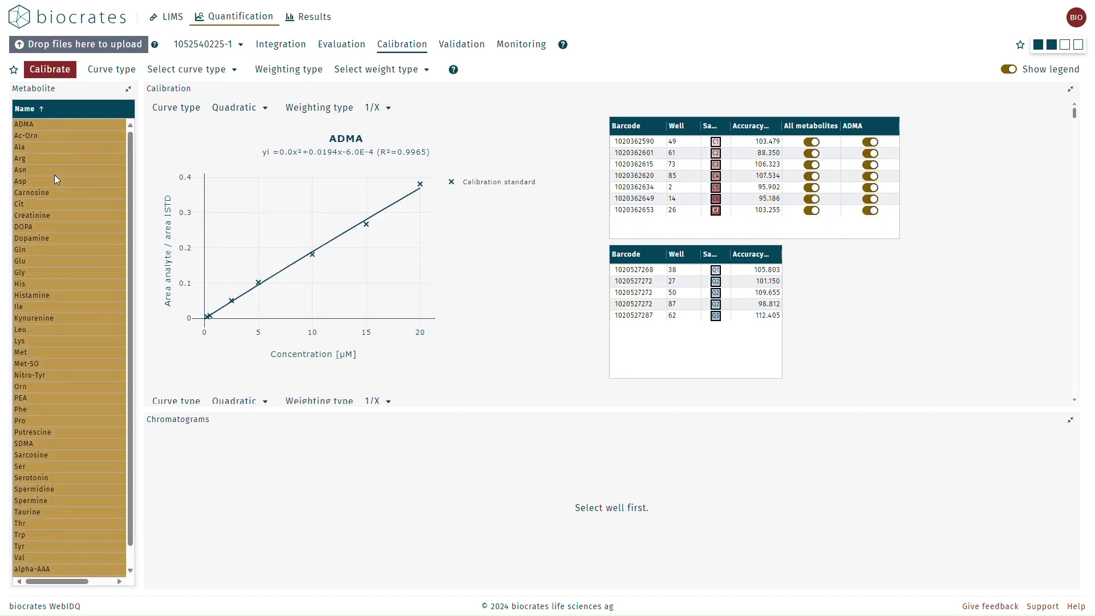
left_click(812, 211)
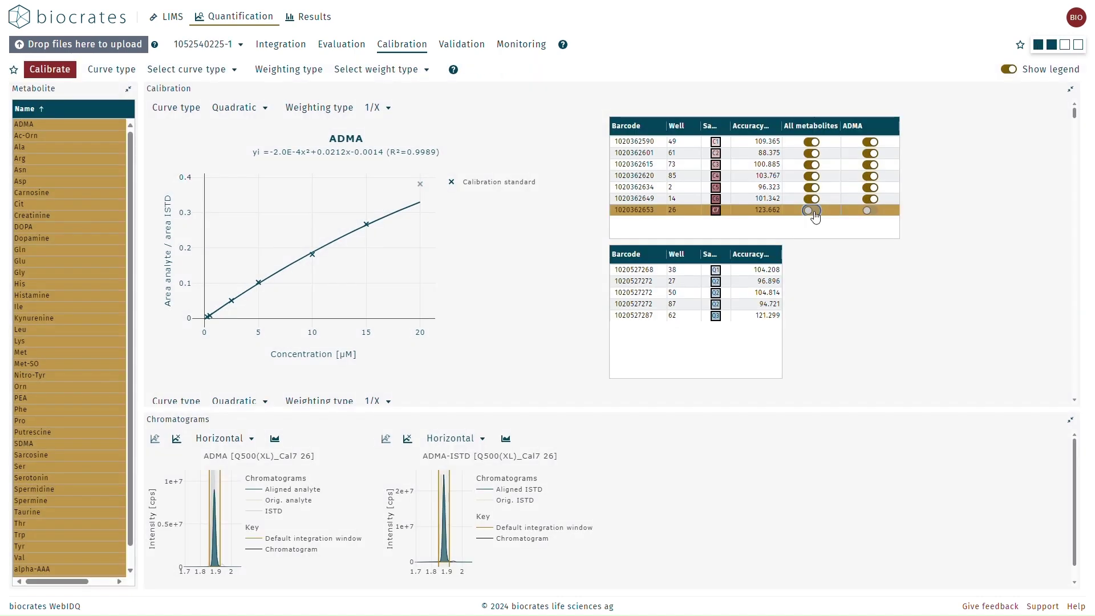
left_click(812, 212)
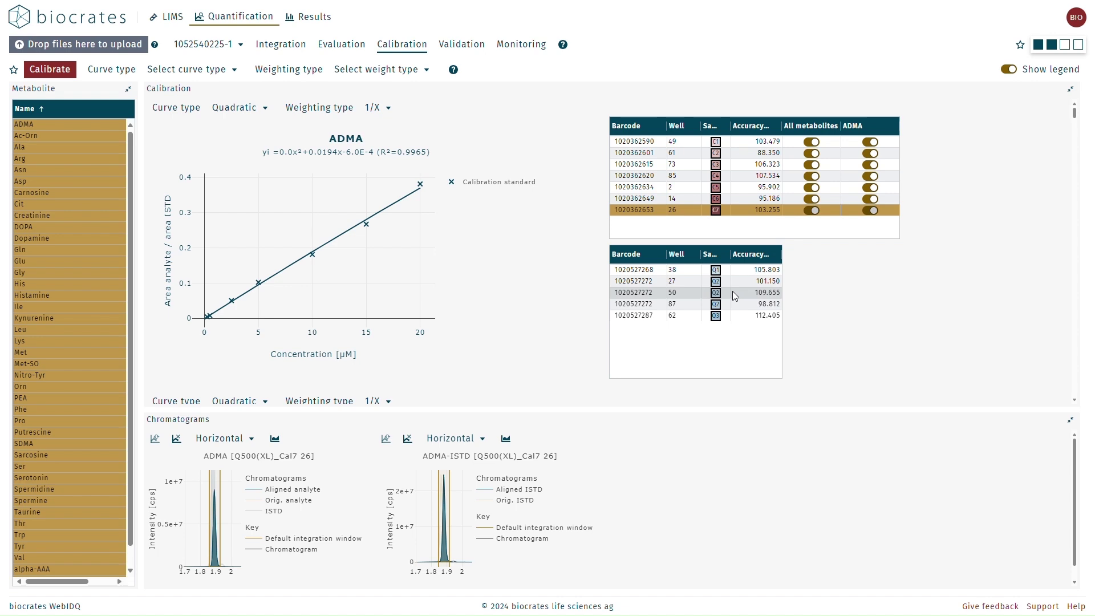
Step: Show the ADMA chromatograms of calibration well 85 and QC2 well 50, and adjust and reintegrate the QC2 analyte peak
left_click(760, 176)
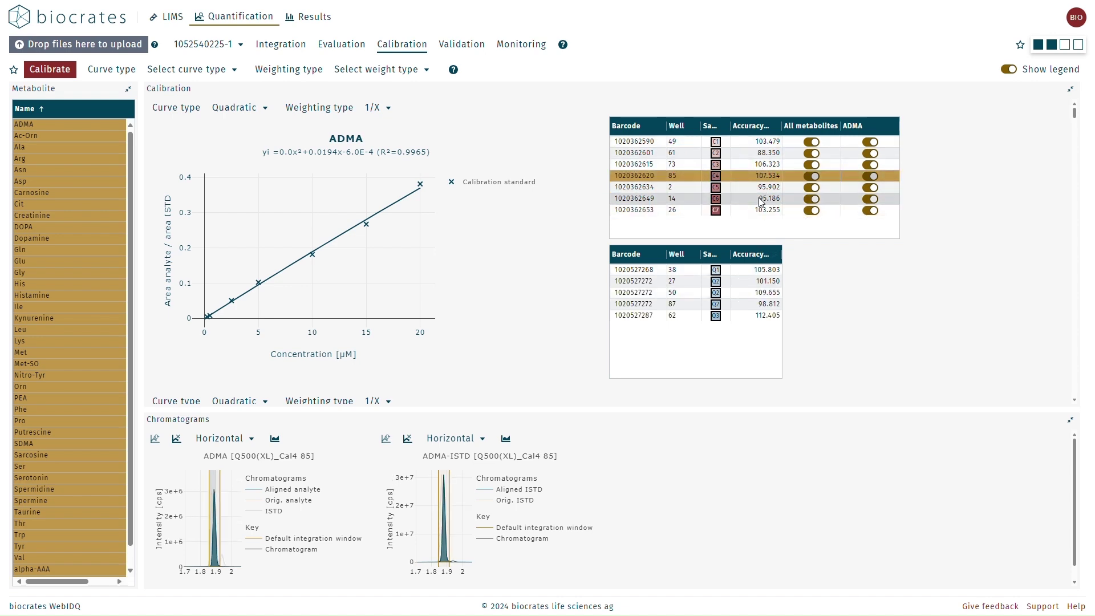
left_click(767, 292)
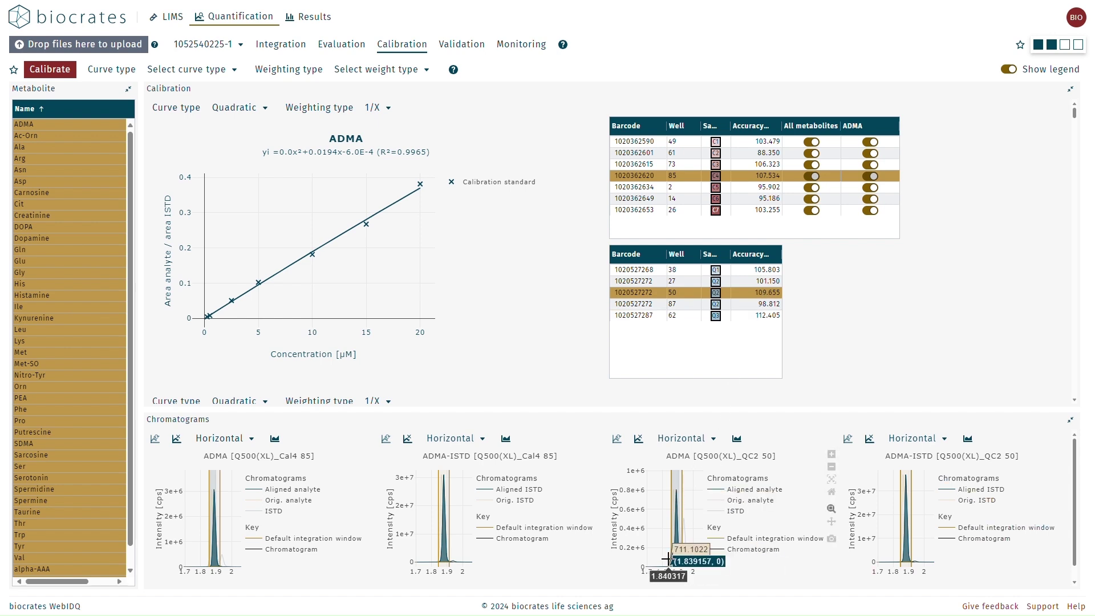
left_click(688, 557)
left_click(739, 440)
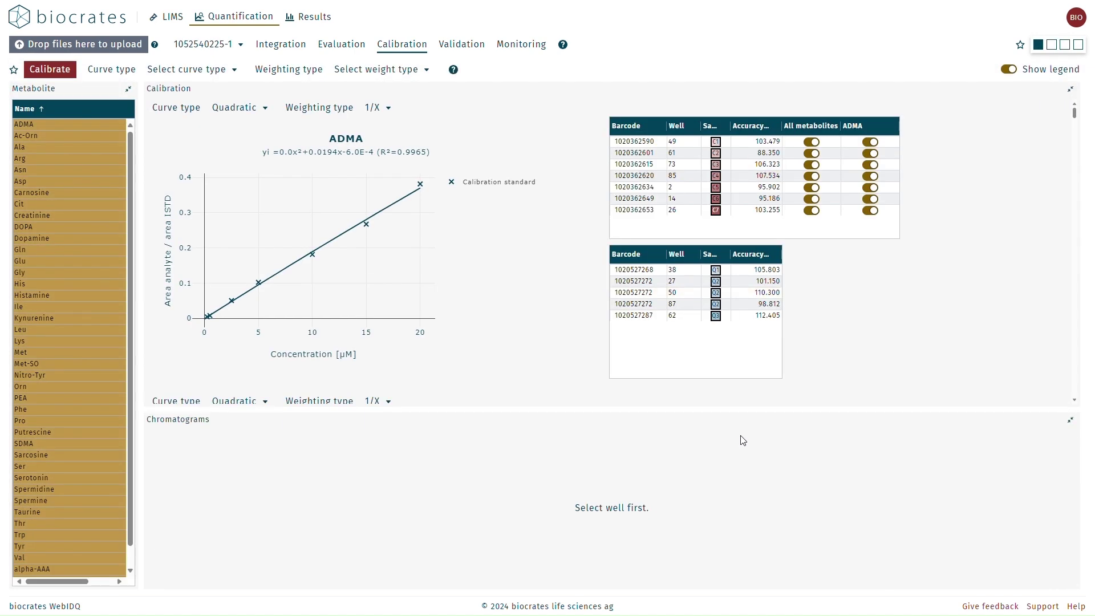
Step: Go through the calibration curves and QC accuracies of the metabolites one by one from ADMA to Cit
left_click(42, 131)
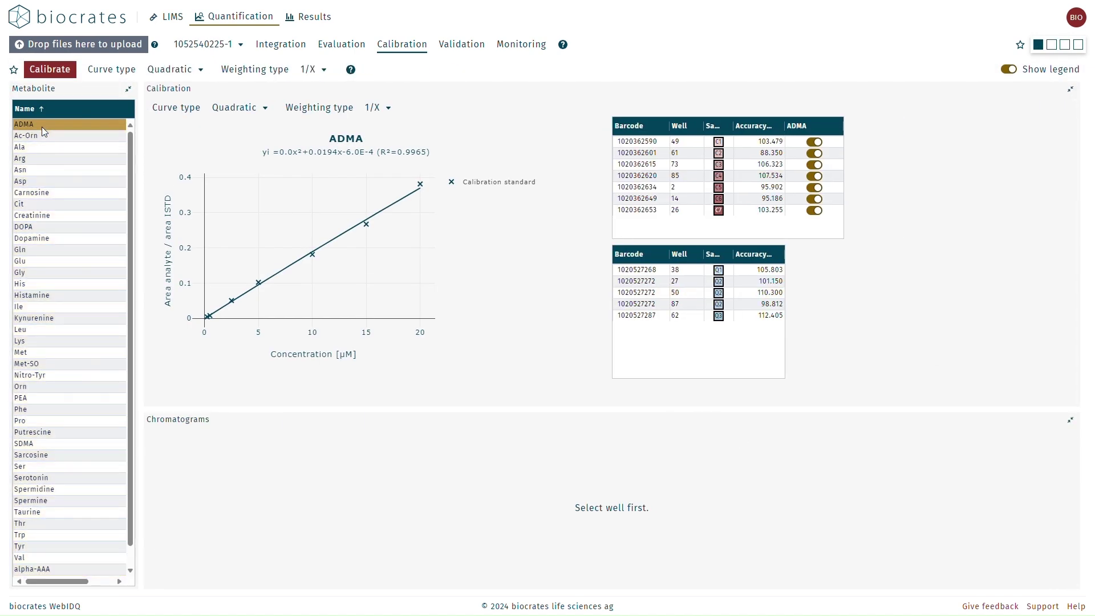
key("Down")
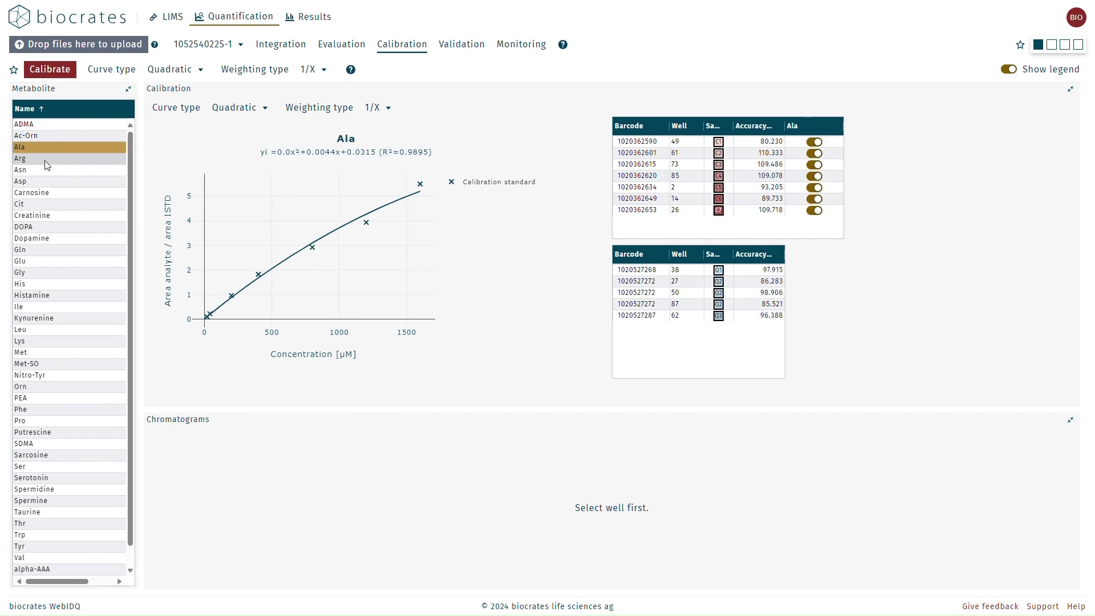
key("Down")
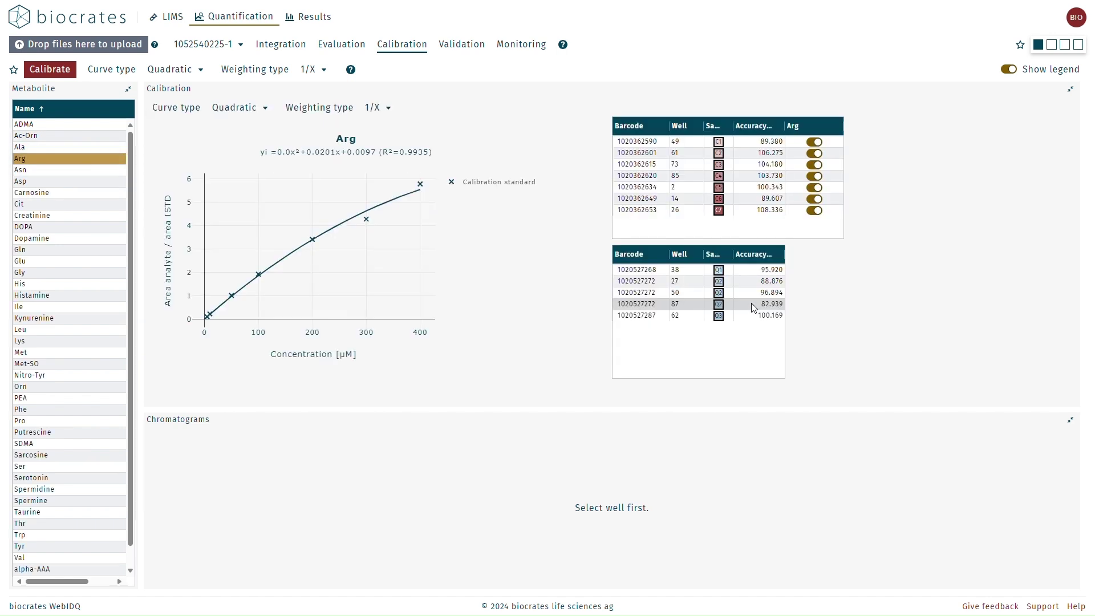
key("Down")
key("Down")
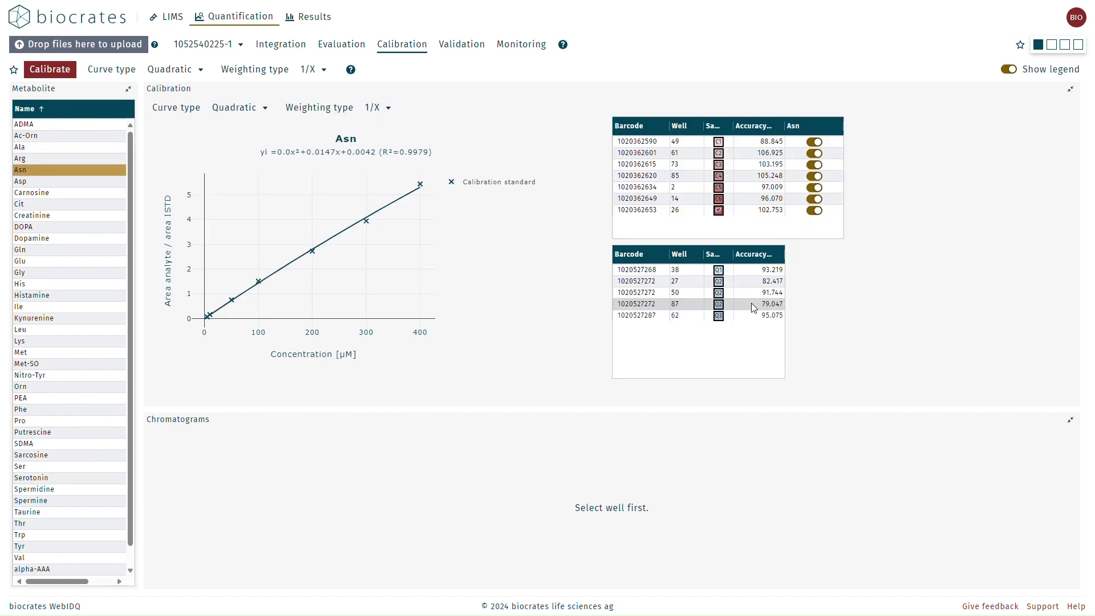
key("Down")
key("Down")
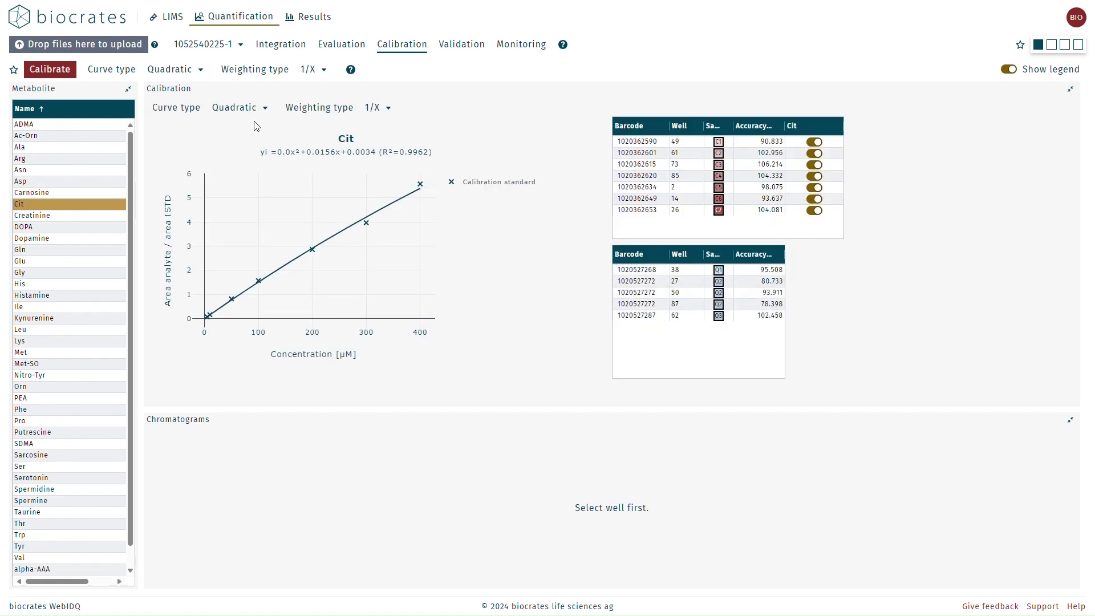
Step: Calibrate the plate run and validate it
left_click(57, 70)
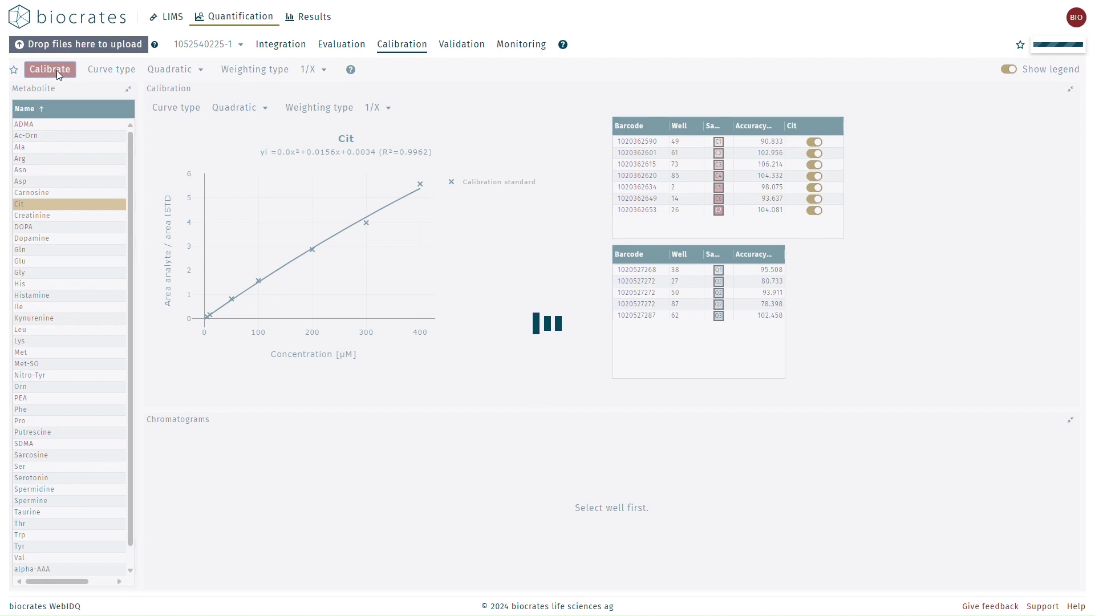
left_click(452, 49)
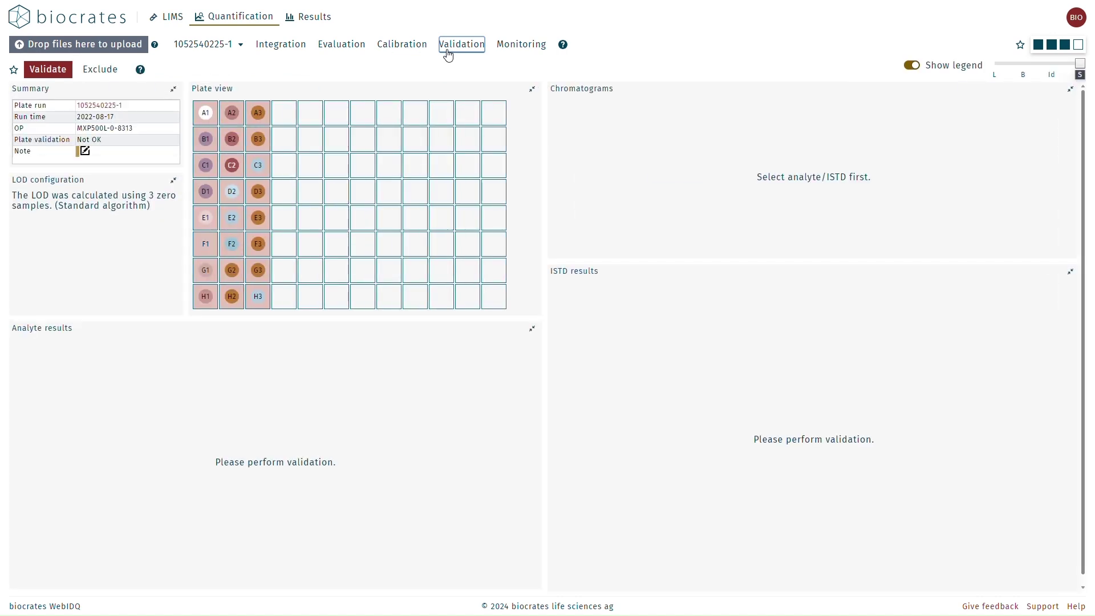
left_click(42, 77)
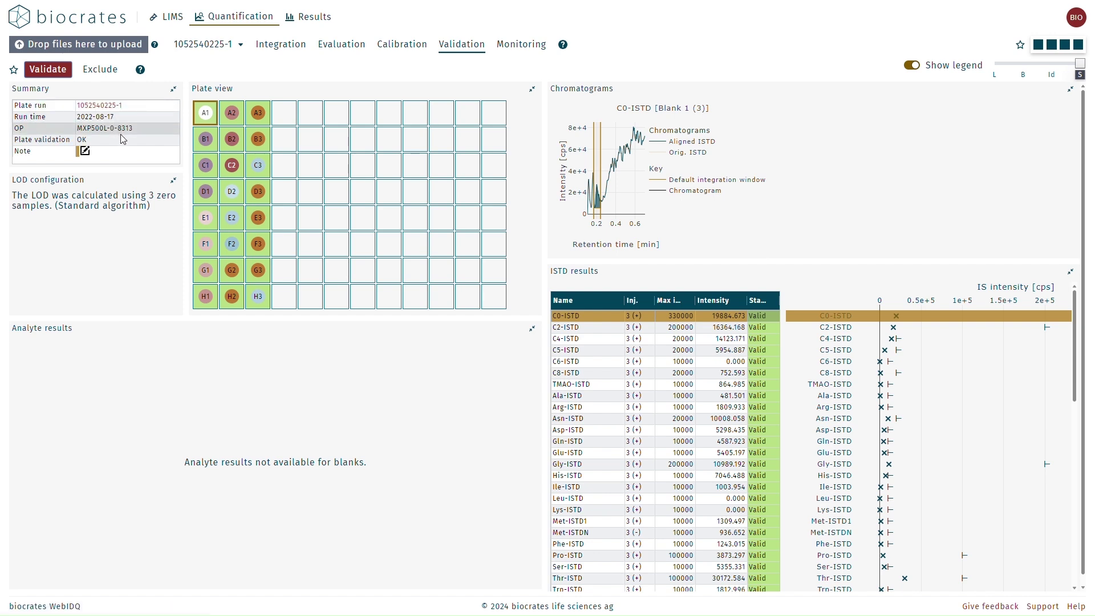
Step: Check the explanation of the plate validation status and look at the options for the plate note
mouse_move(121, 141)
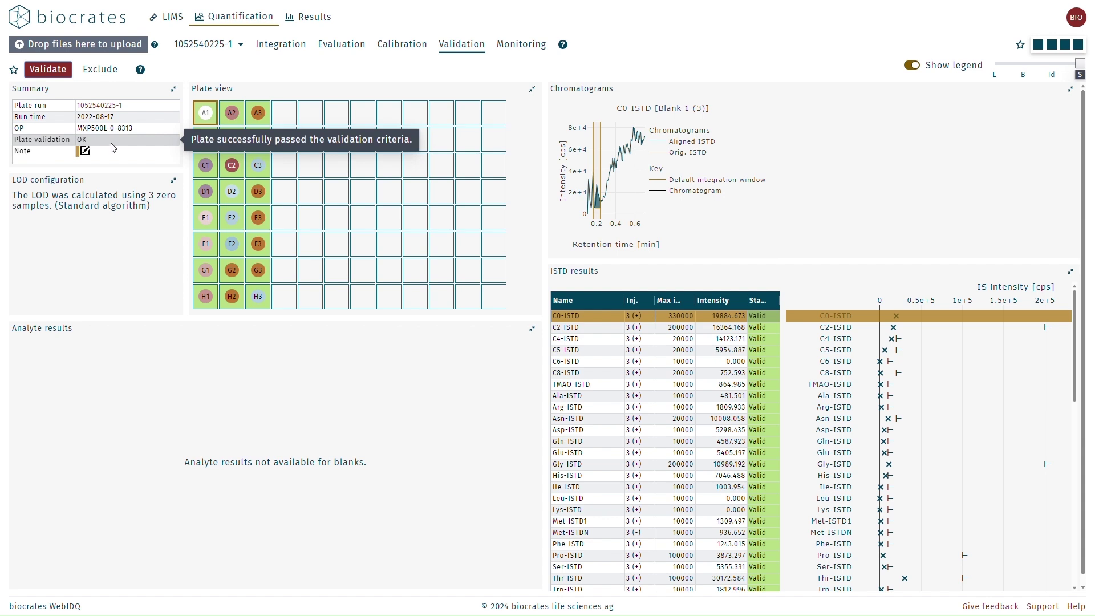
left_click(86, 151)
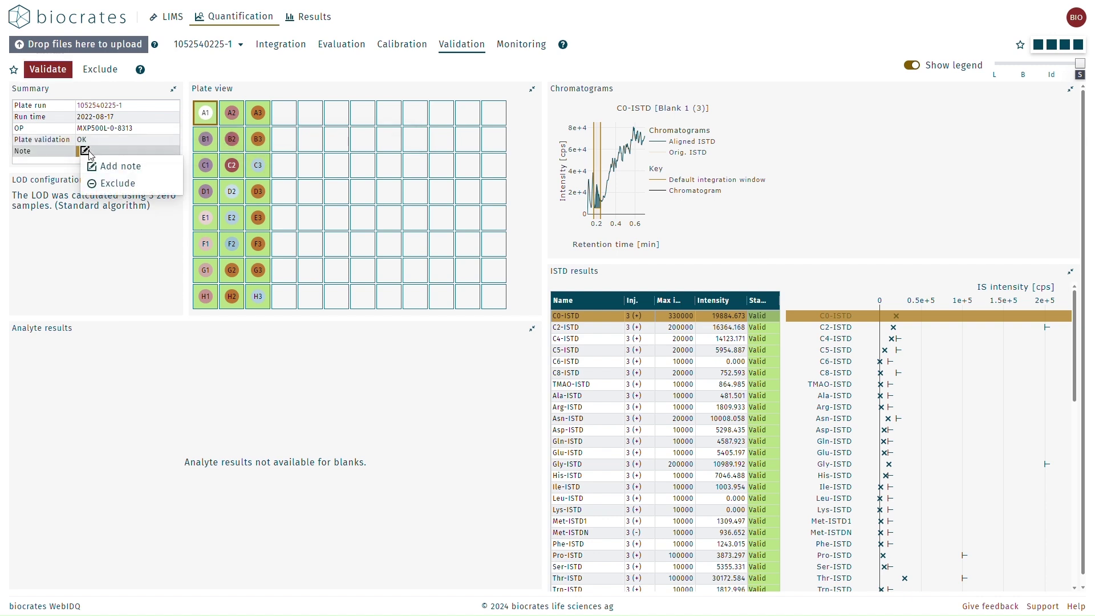
left_click(87, 153)
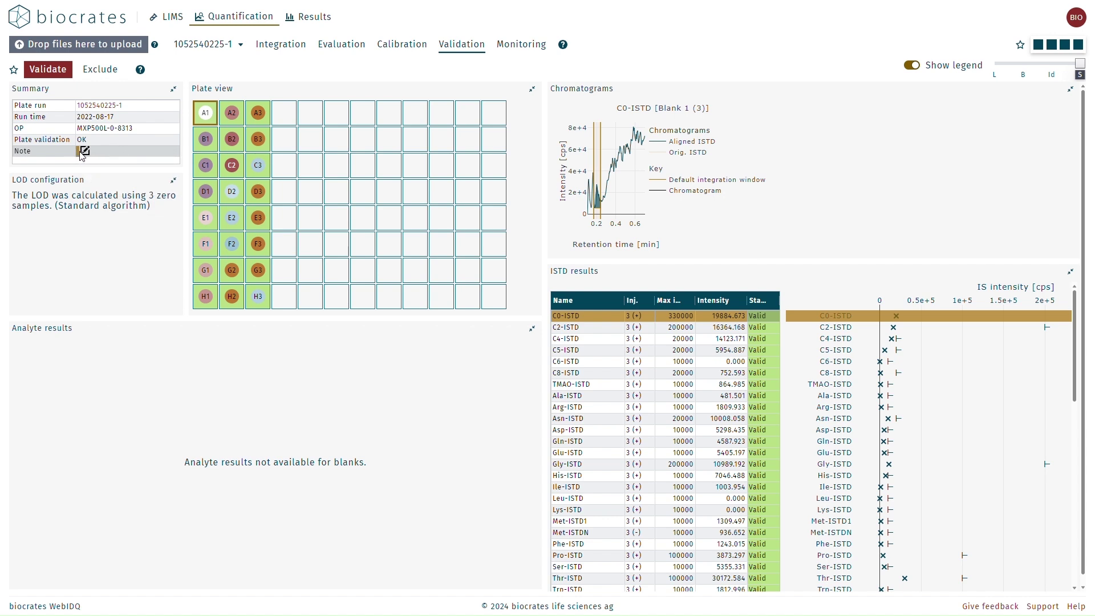
Step: Show the validation results of PBS well B1 and QC1 well D2 in the plate view
mouse_move(203, 118)
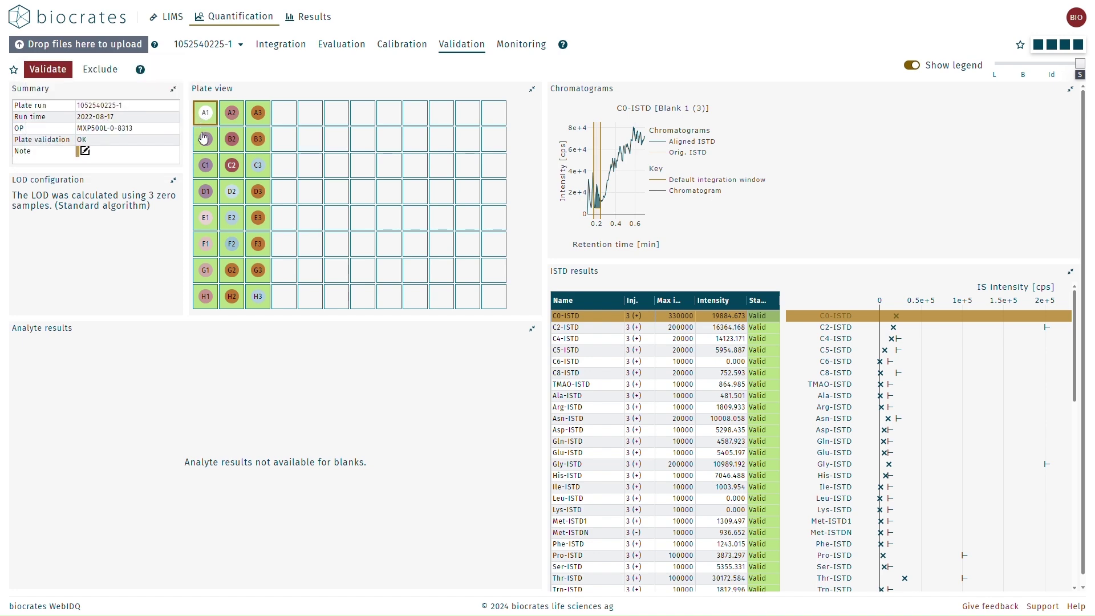
left_click(203, 137)
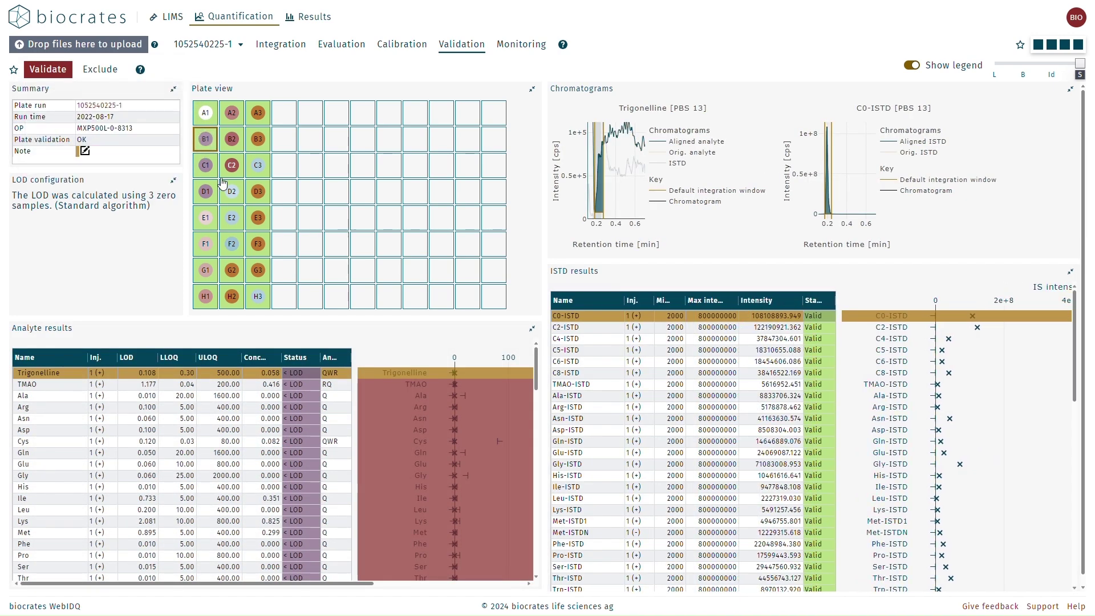
left_click(238, 203)
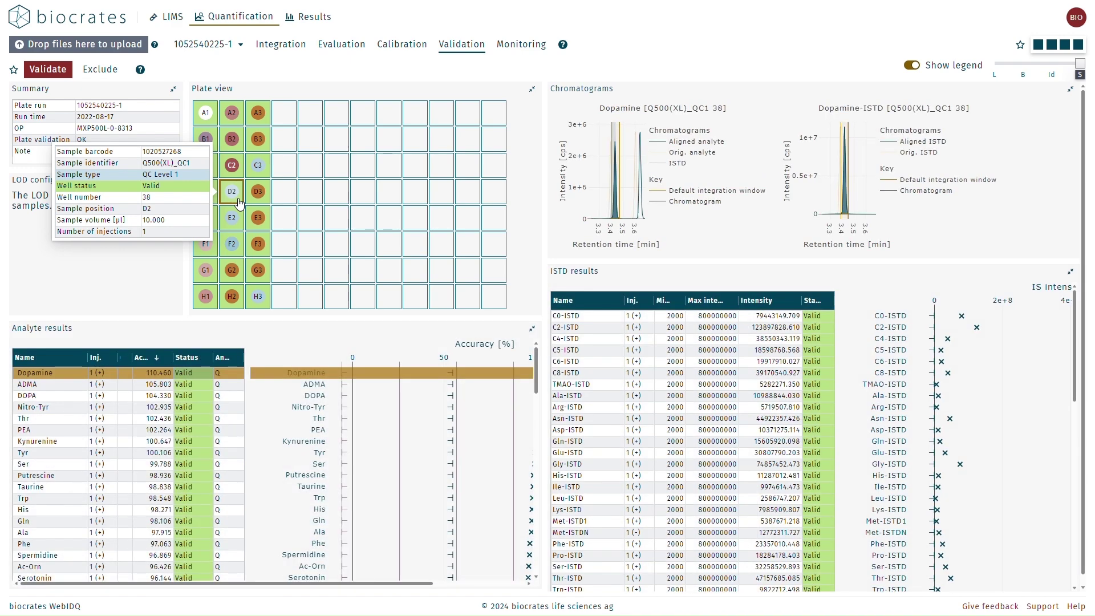
Step: Examine the internal standard intensities of blank well A1 through the whole list
left_click(208, 120)
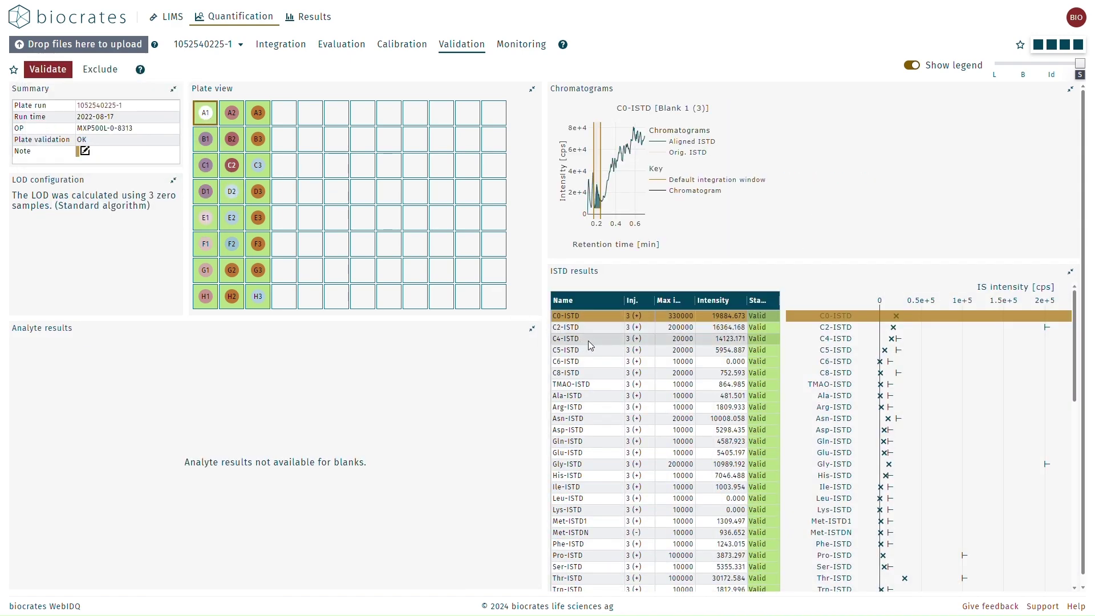
scroll(588, 341, "down", 5)
scroll(588, 341, "down", 10)
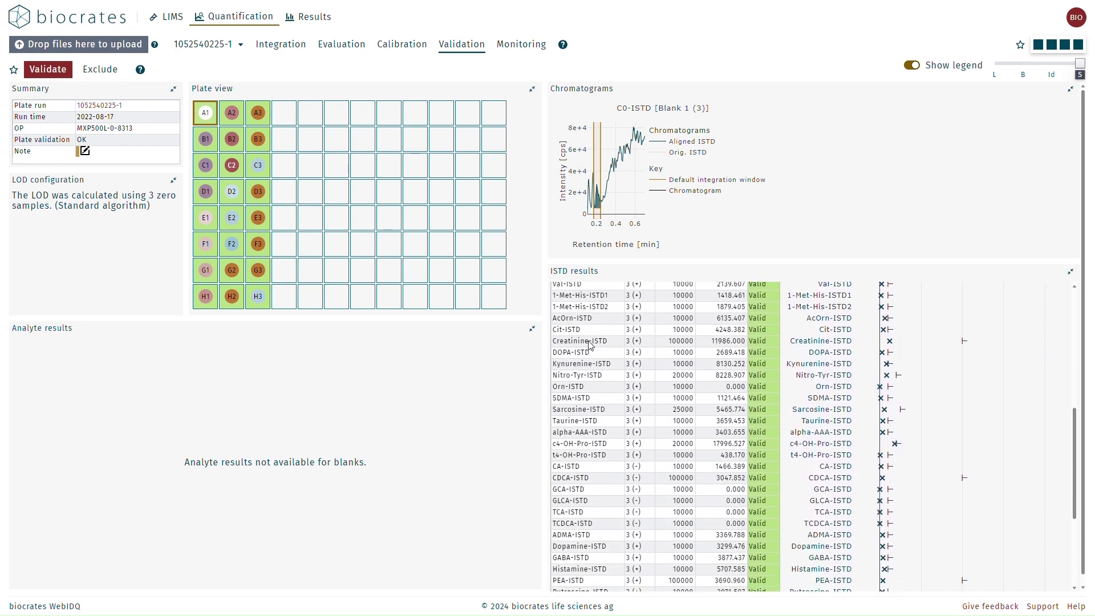
scroll(588, 341, "up", 6)
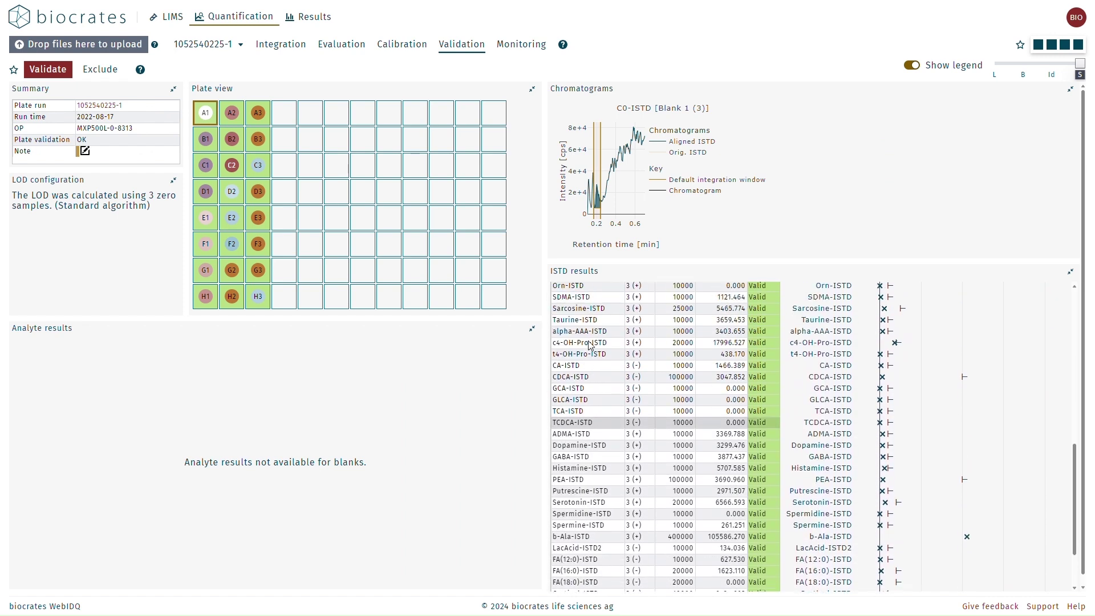
scroll(587, 340, "up", 8)
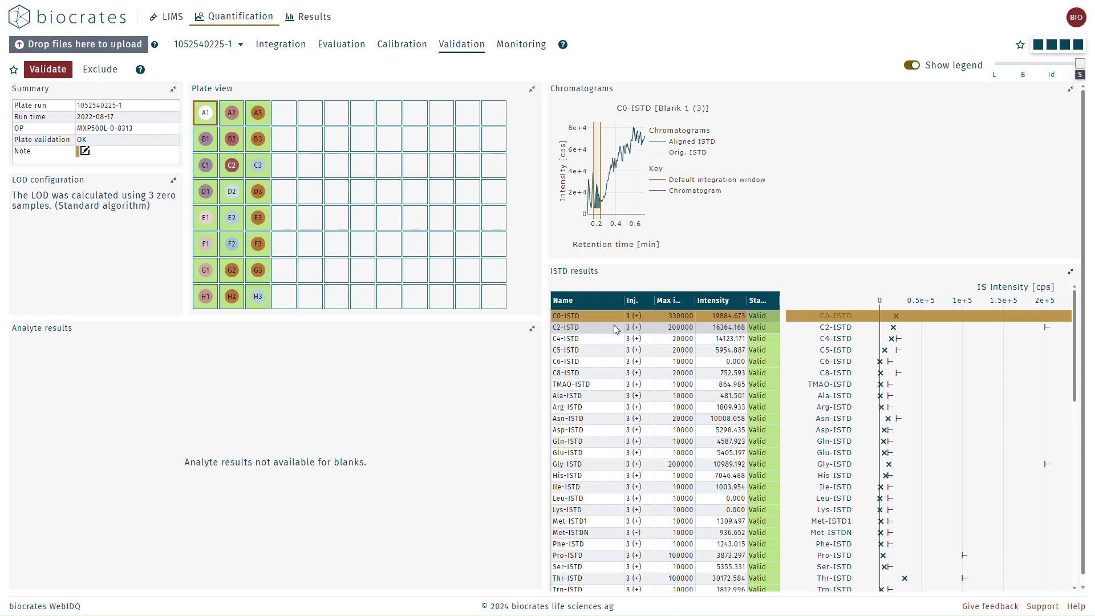
Step: Examine the internal standard and analyte results of PBS well C1
left_click(204, 165)
scroll(582, 362, "down", 12)
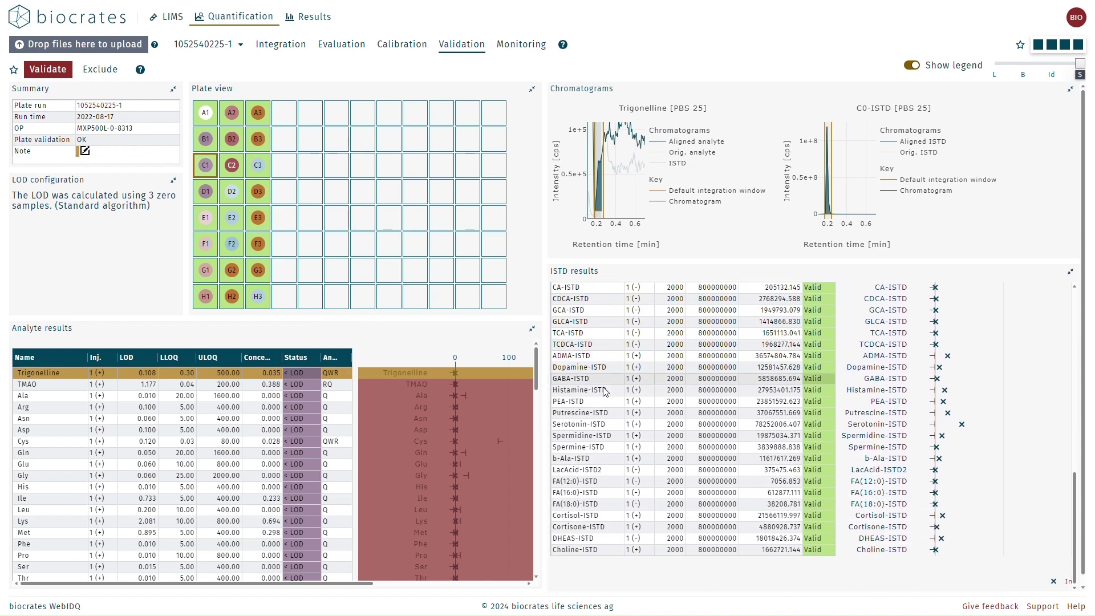
scroll(289, 443, "down", 5)
scroll(288, 443, "down", 15)
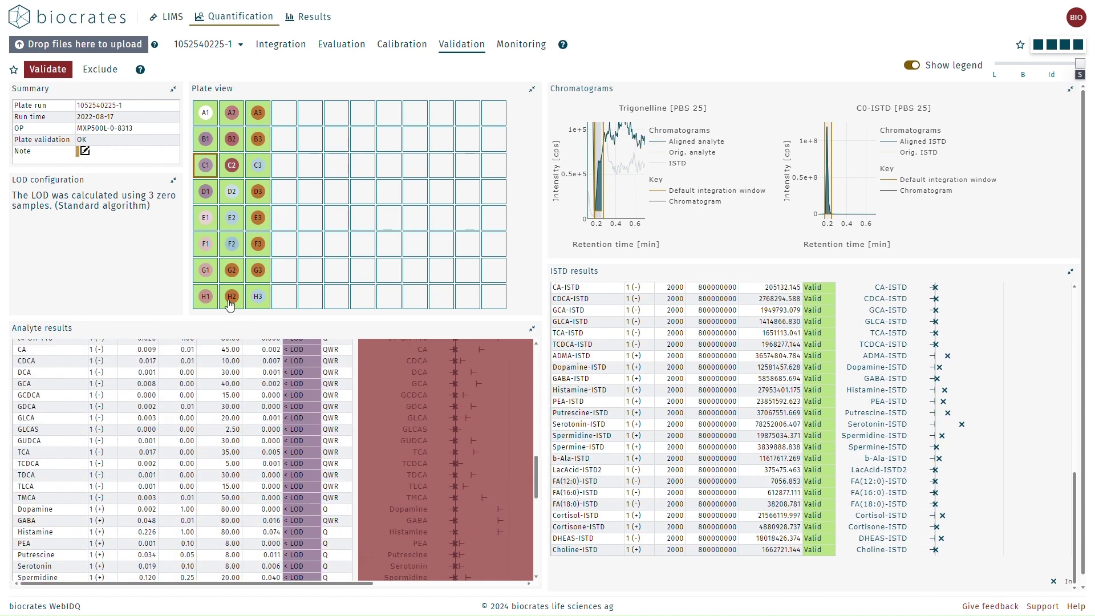
Step: Examine the internal standard results of calibration well H1 and its analyte accuracies against the limits in the full accuracy plot
left_click(206, 295)
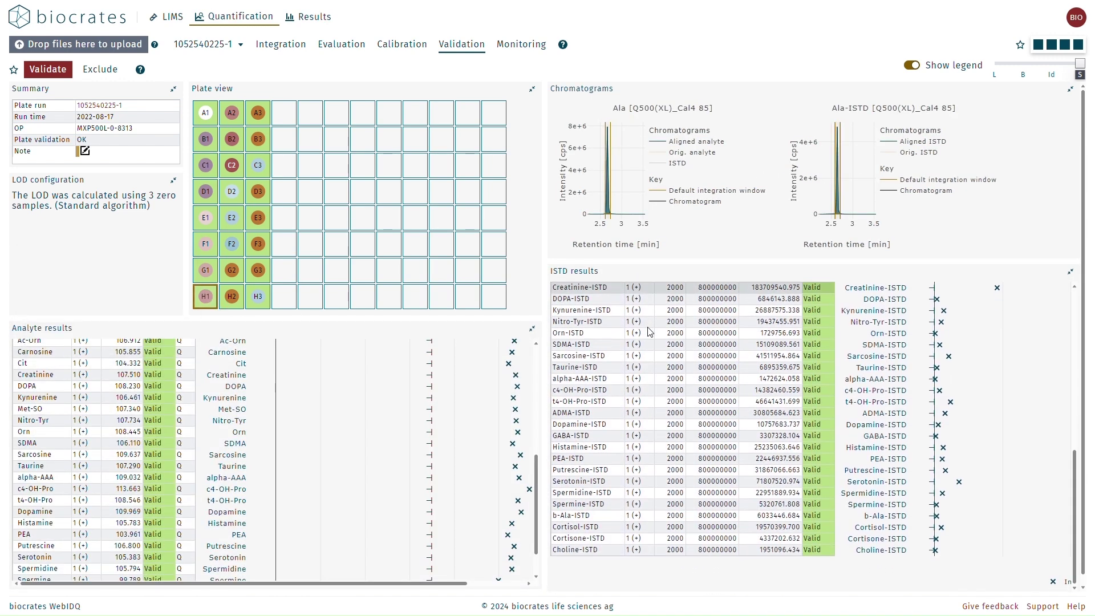
scroll(402, 399, "down", 1)
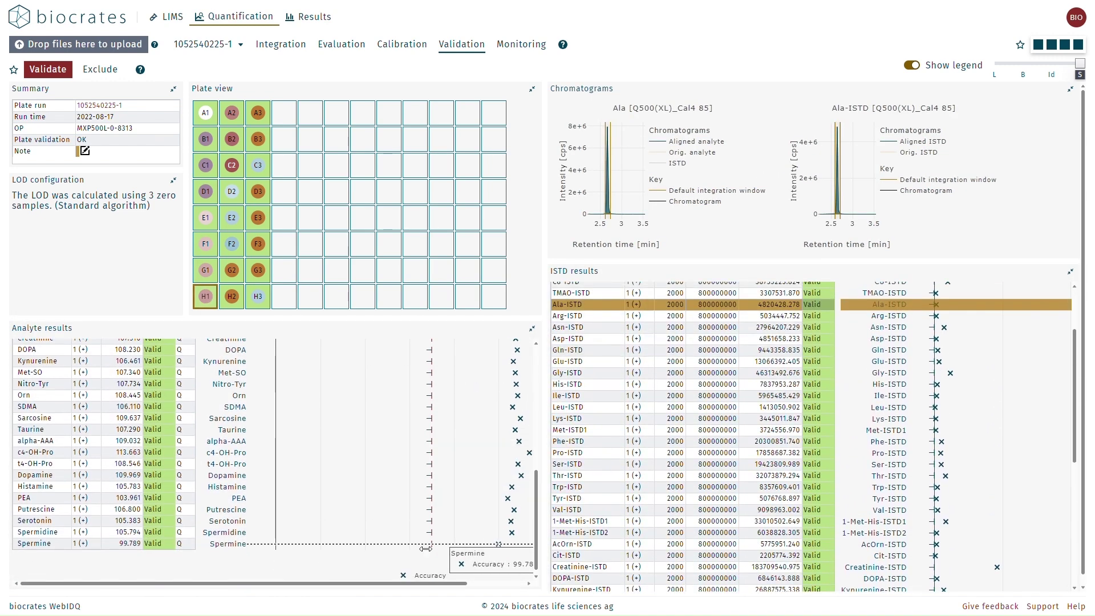
left_click_drag(445, 582, 505, 581)
scroll(461, 532, "up", 10)
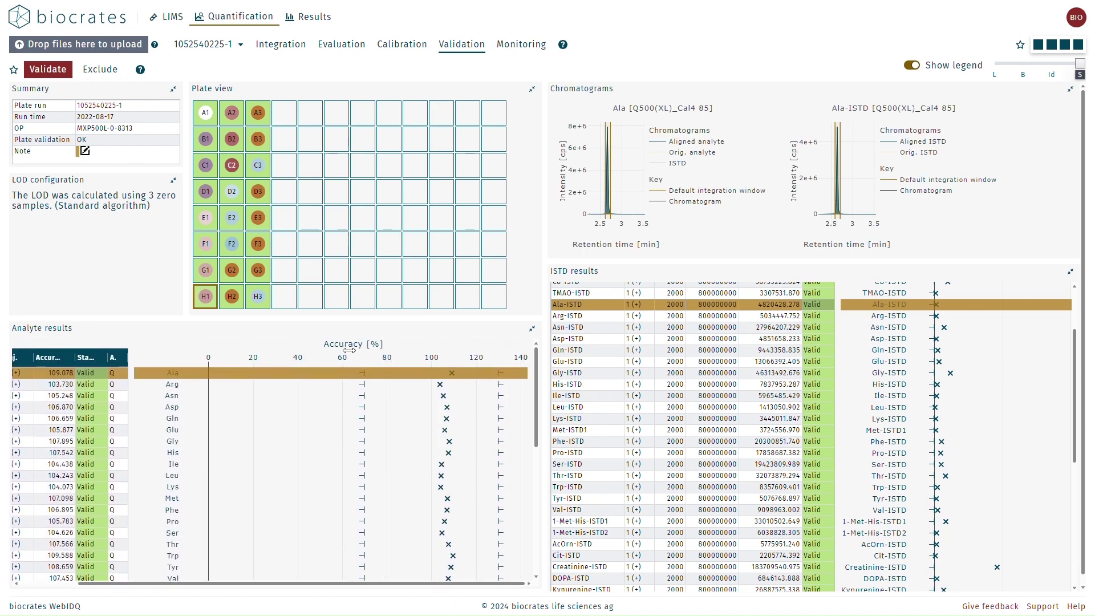
Step: Examine the analyte accuracies and CV values of QC2 well E2
left_click(235, 219)
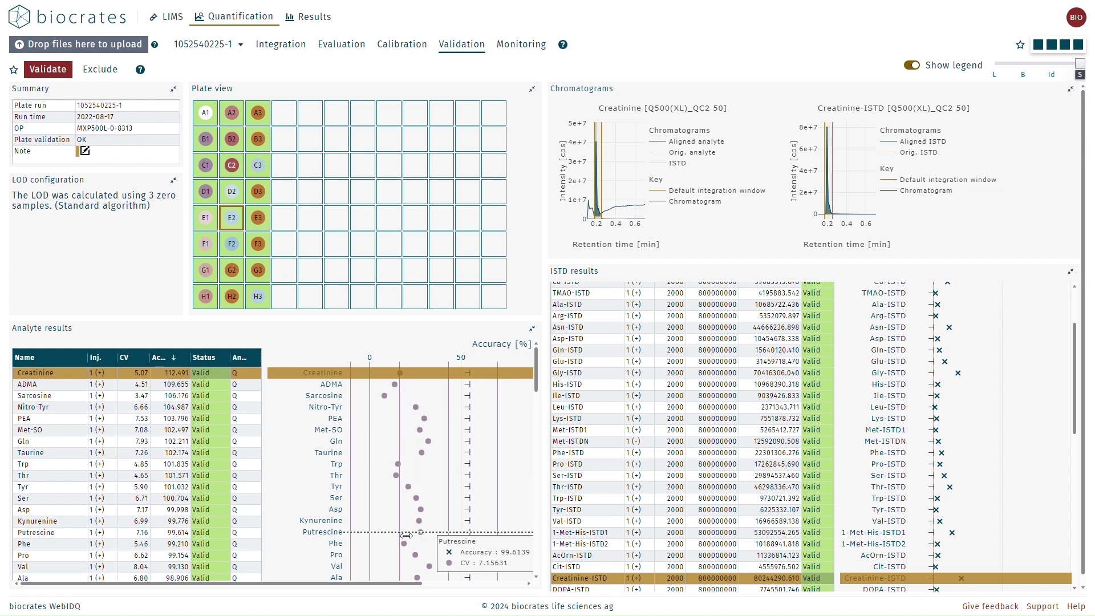
scroll(407, 522, "down", 5)
scroll(406, 535, "down", 3)
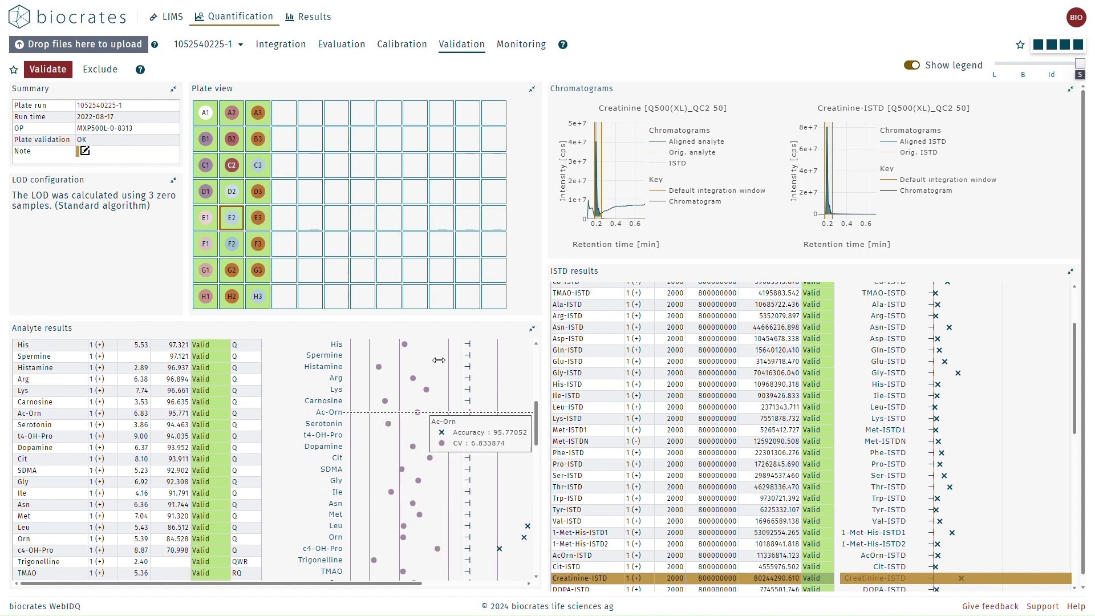
Step: Examine the analyte concentrations and their LOD and LLOQ status for sample well F3
left_click(268, 248)
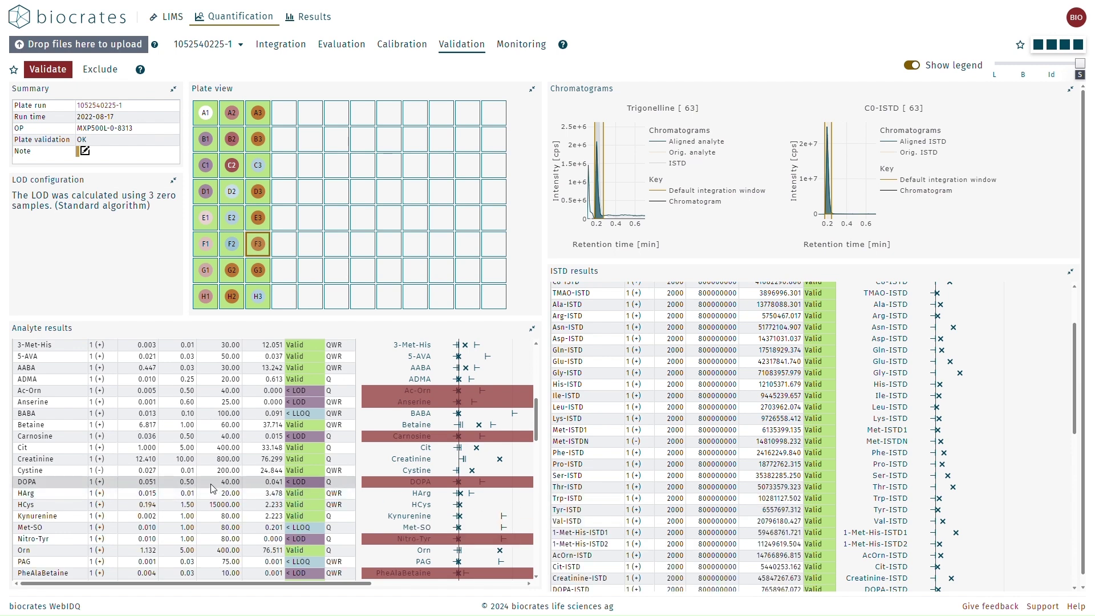
scroll(213, 489, "down", 10)
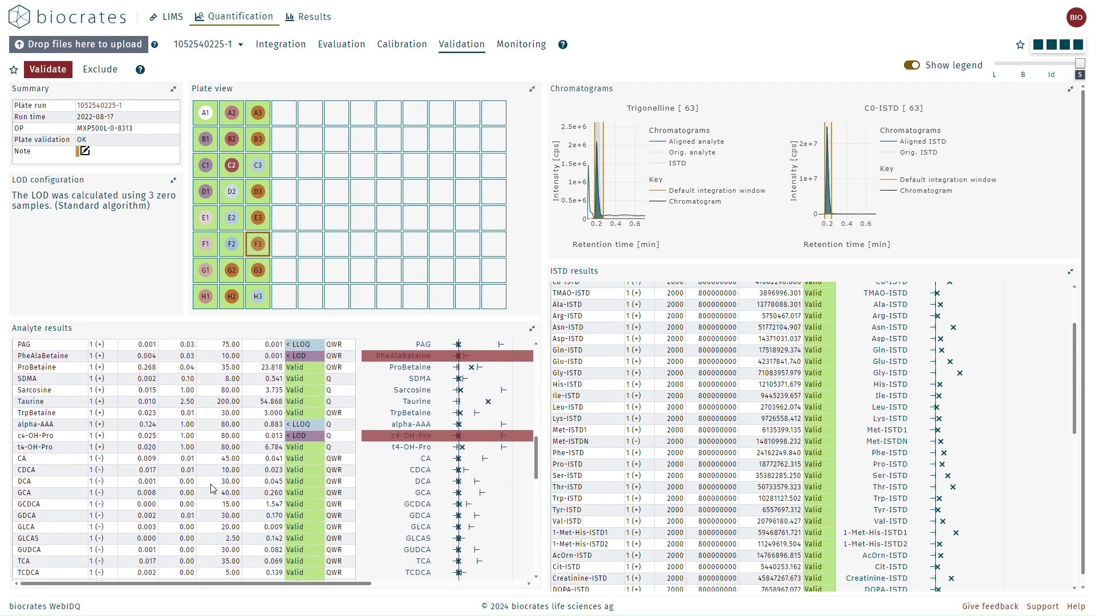
scroll(214, 489, "down", 1)
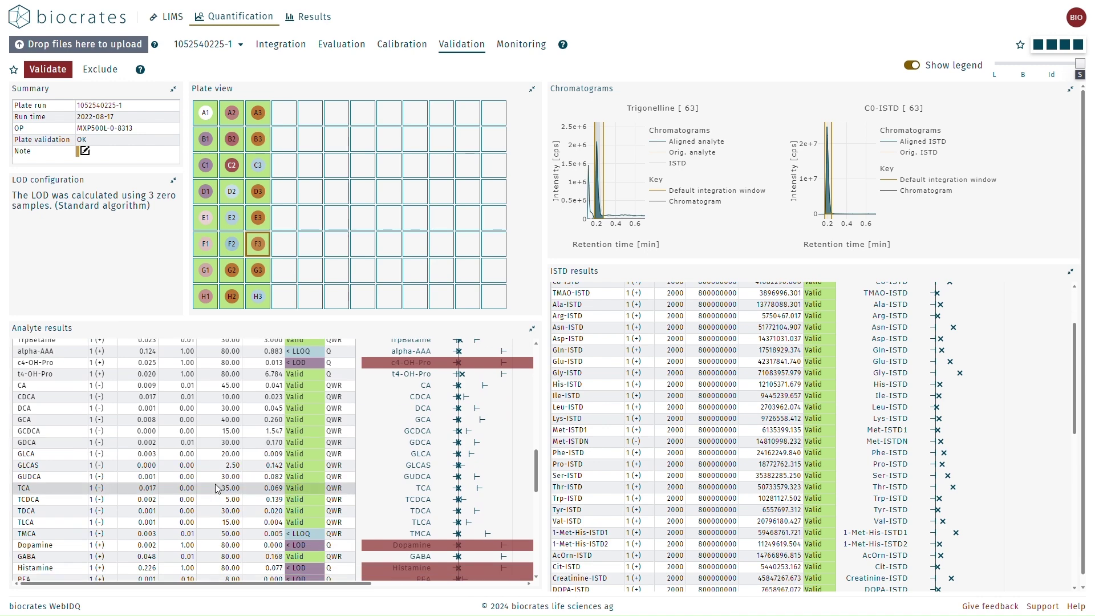
Step: Examine the accuracies of QC2 well E2 in the full accuracy plot, starting from the analytes with the highest accuracy
left_click(230, 217)
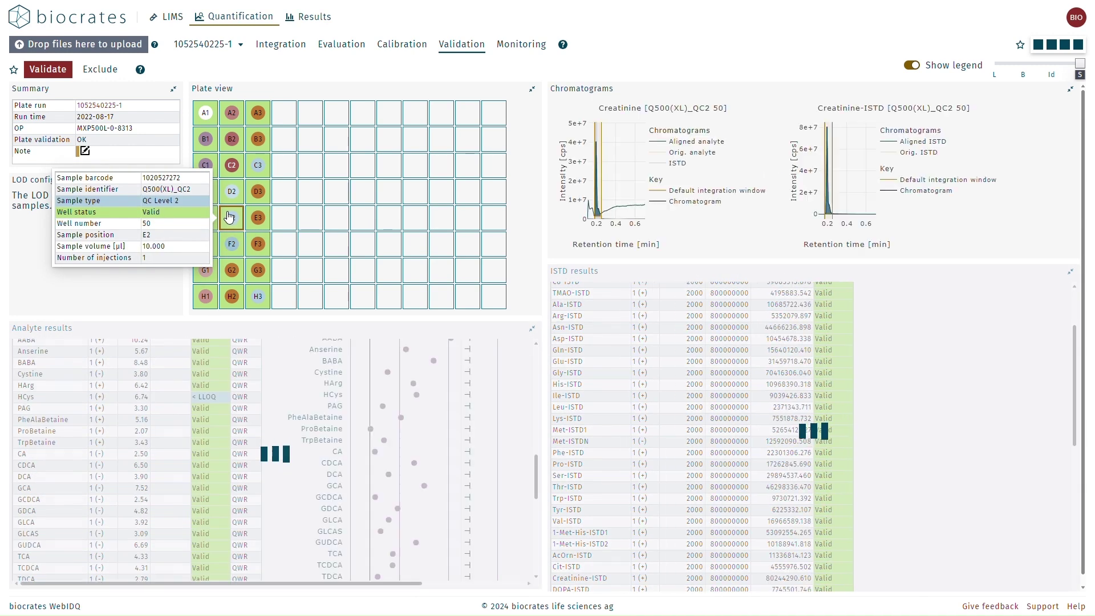
scroll(407, 461, "up", 1)
left_click_drag(402, 583, 483, 589)
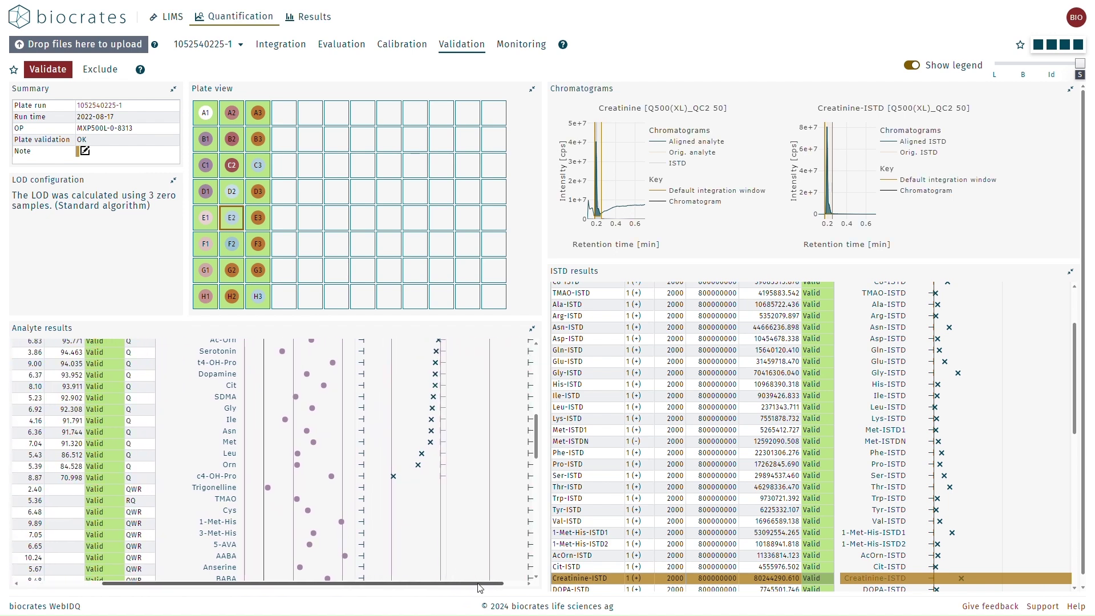
scroll(433, 528, "up", 10)
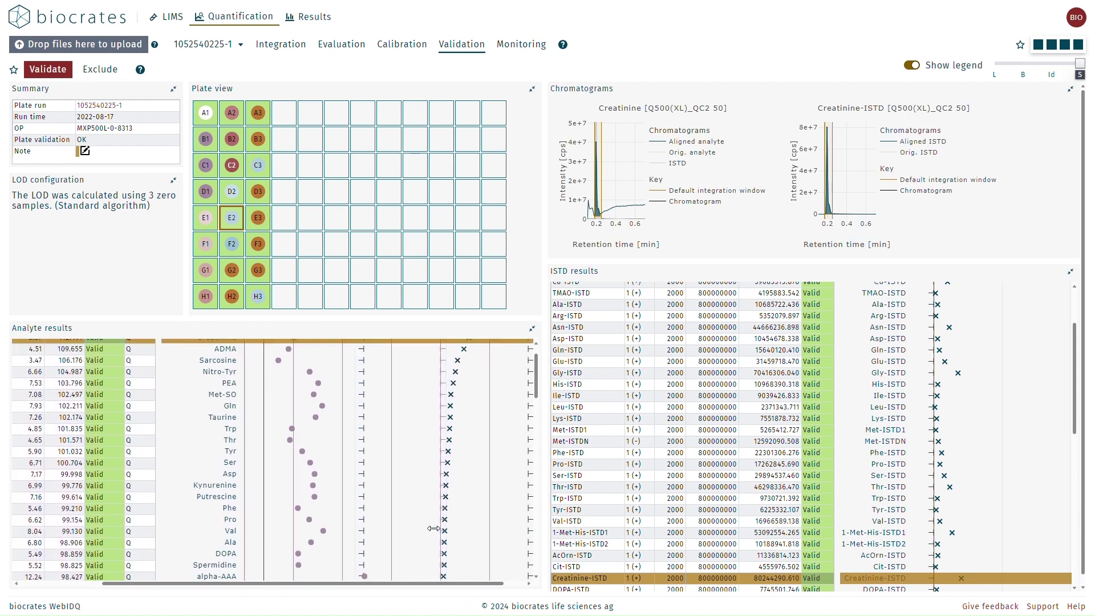
scroll(434, 529, "up", 2)
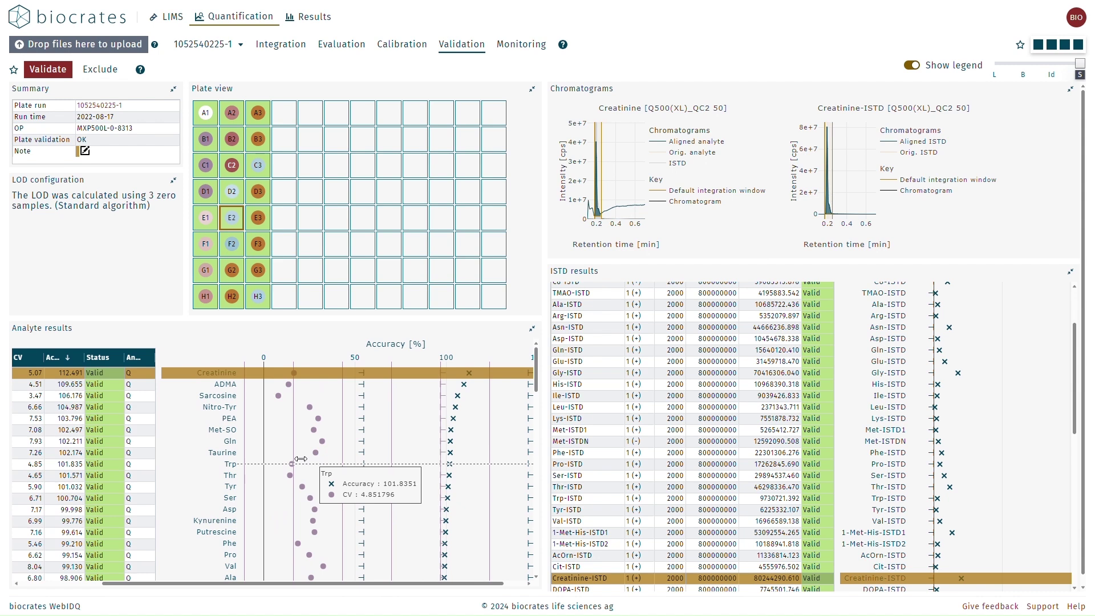
Step: Examine the Tyr chromatograms of QC2 well E2 and the internal standard intensities, including the C6-ISTD chromatogram
left_click(81, 584)
left_click(46, 486)
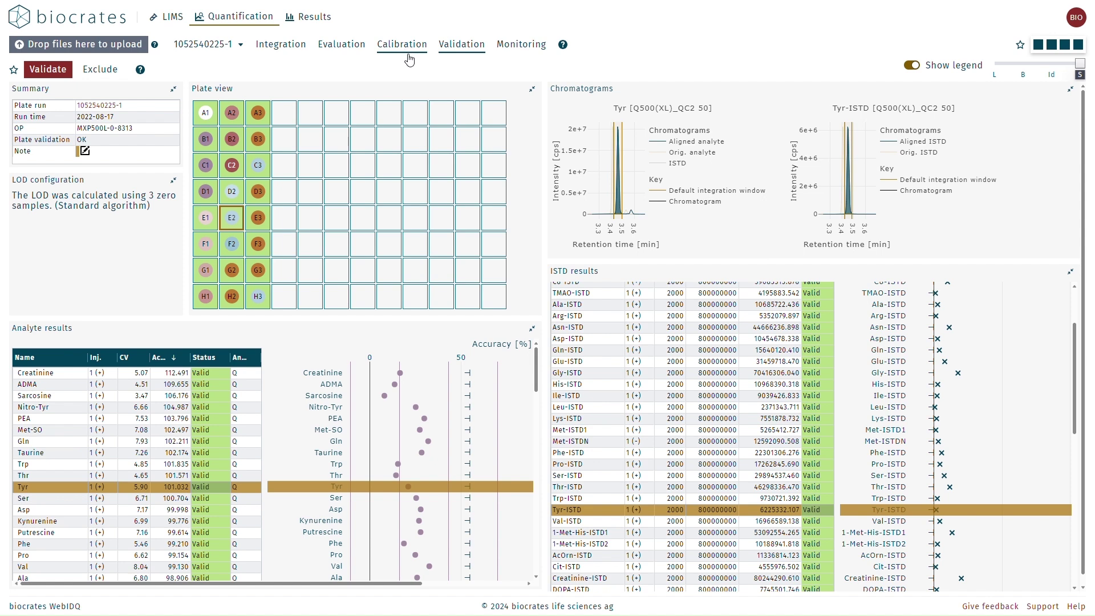
scroll(791, 444, "up", 1)
scroll(791, 445, "up", 3)
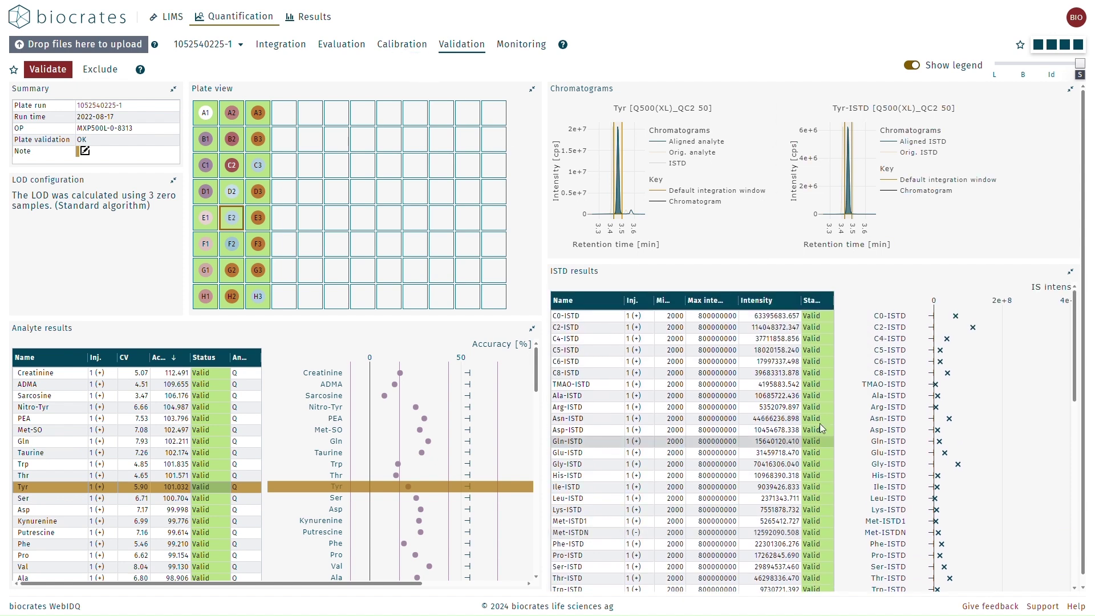
left_click(941, 361)
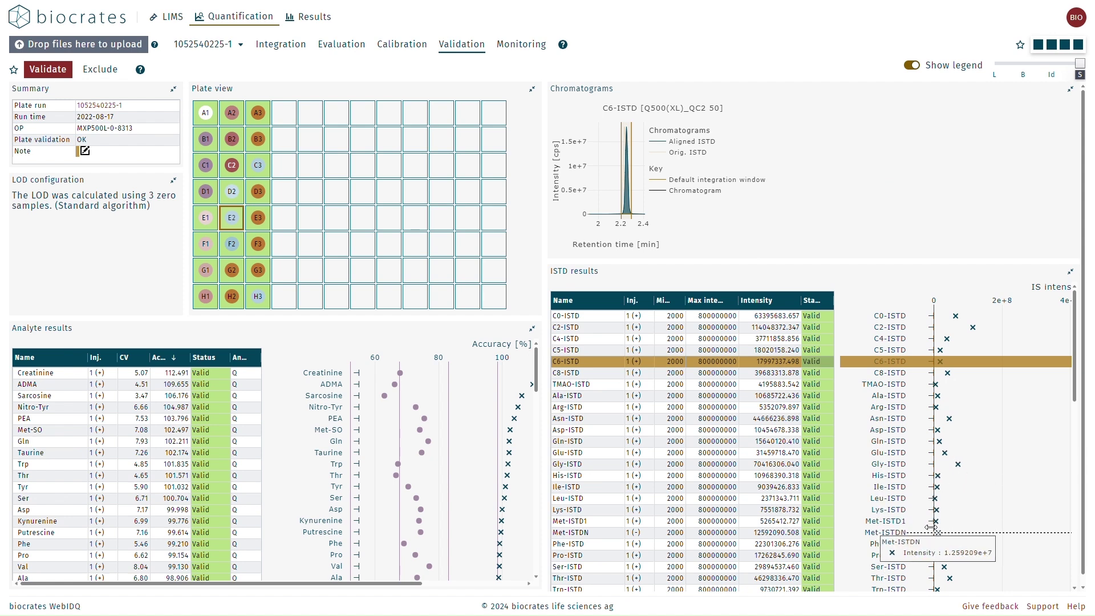
Step: Set up the exclusion of the Trigonelline measurement in sample well E3 (51), checking the well and metabolite selection
left_click(260, 222)
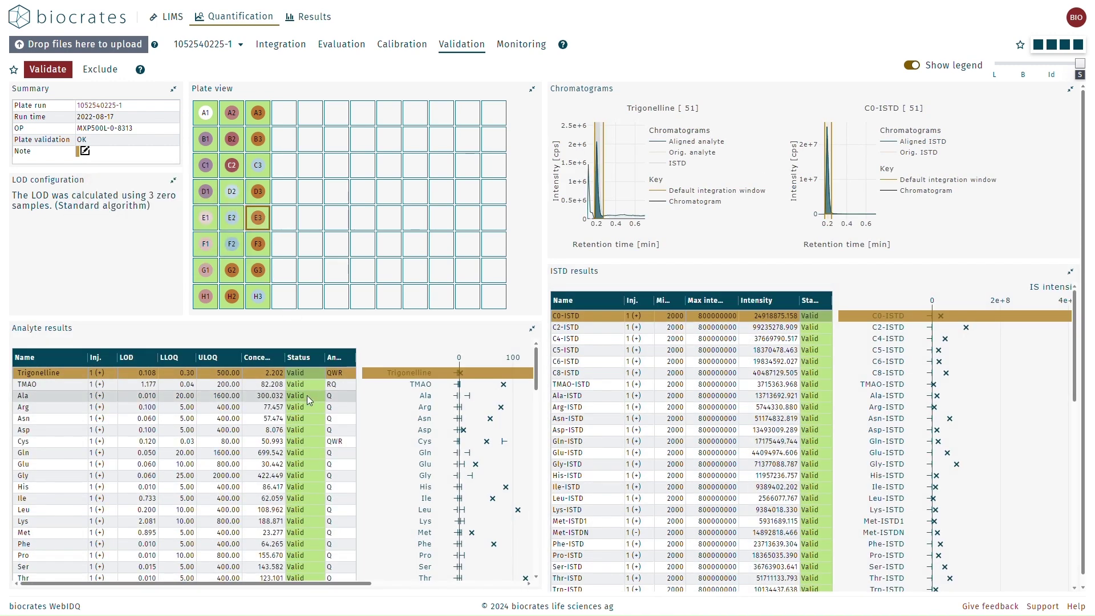
right_click(289, 374)
left_click(314, 402)
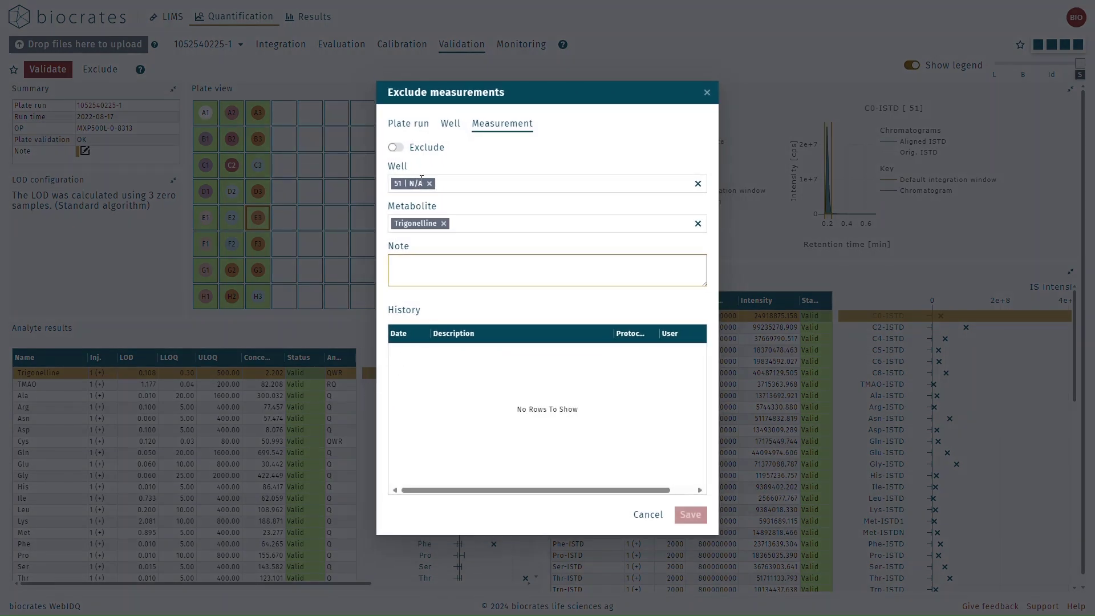
left_click(401, 149)
left_click(408, 123)
left_click(451, 164)
left_click(502, 163)
left_click(462, 184)
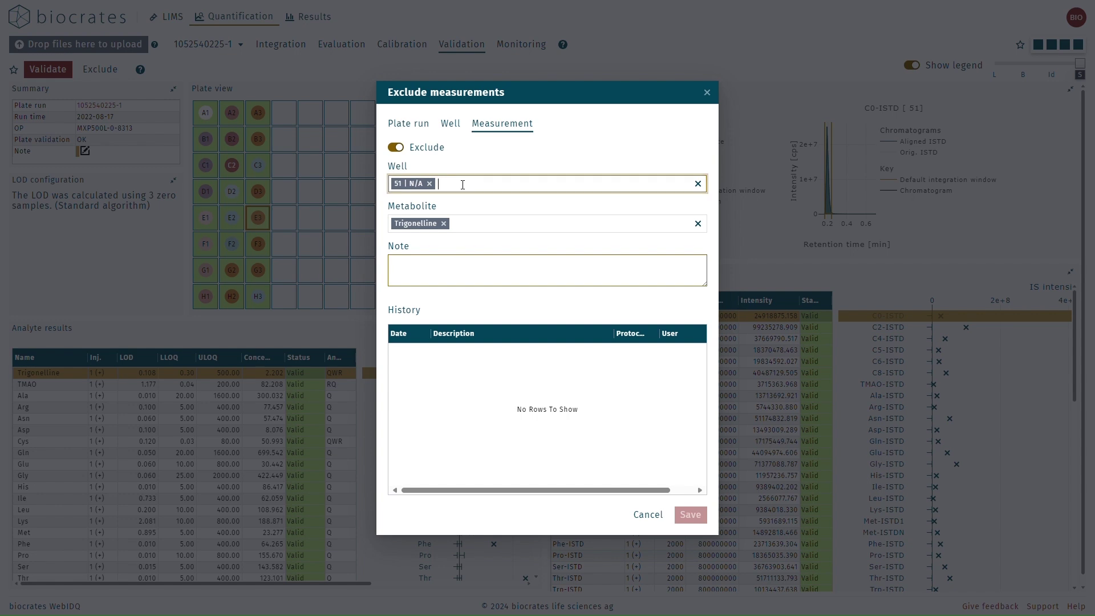
left_click(570, 223)
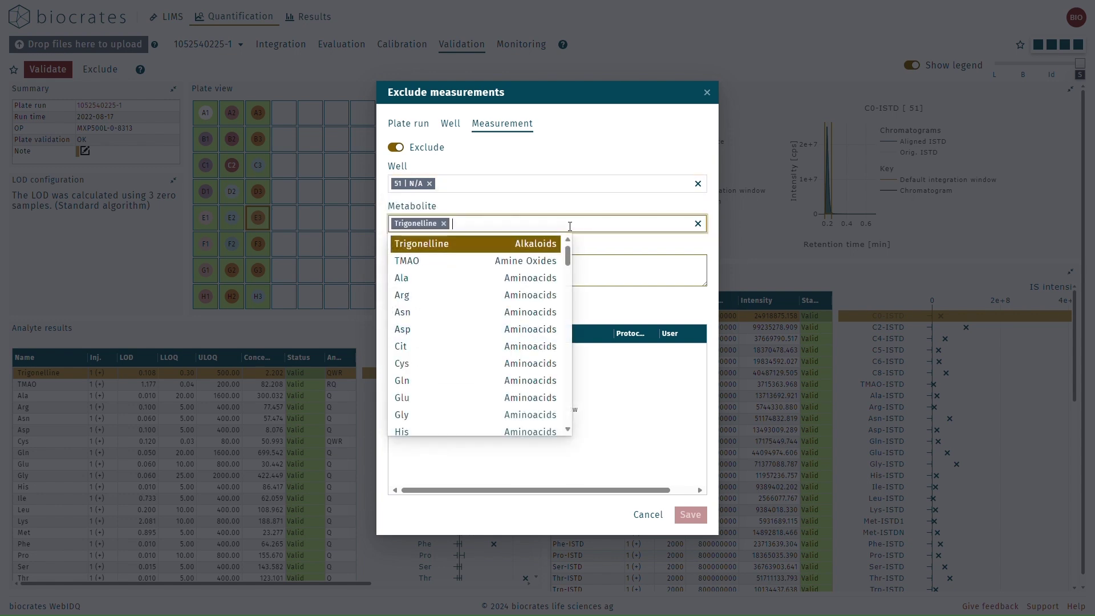
Step: Save the Trigonelline exclusion with the note "example" and validate the plate again
left_click(631, 270)
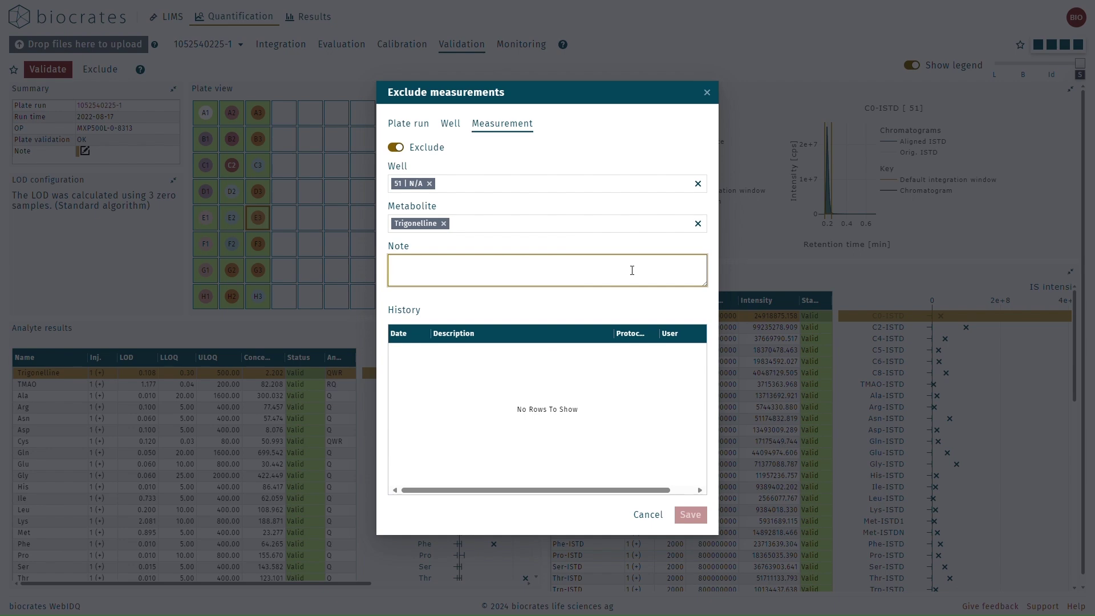
type("example")
left_click(688, 517)
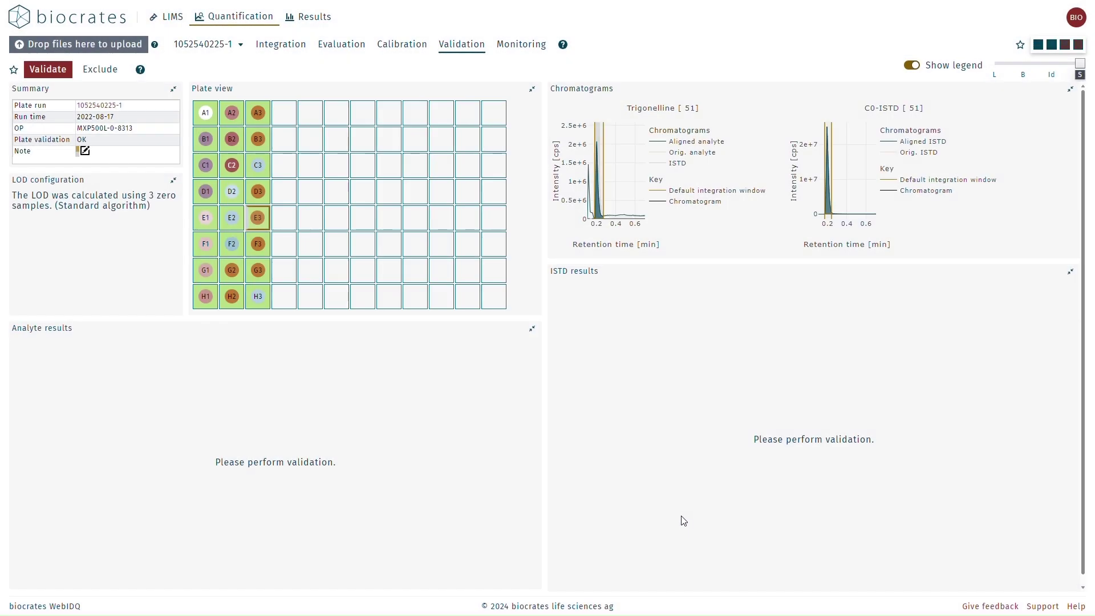
left_click(62, 74)
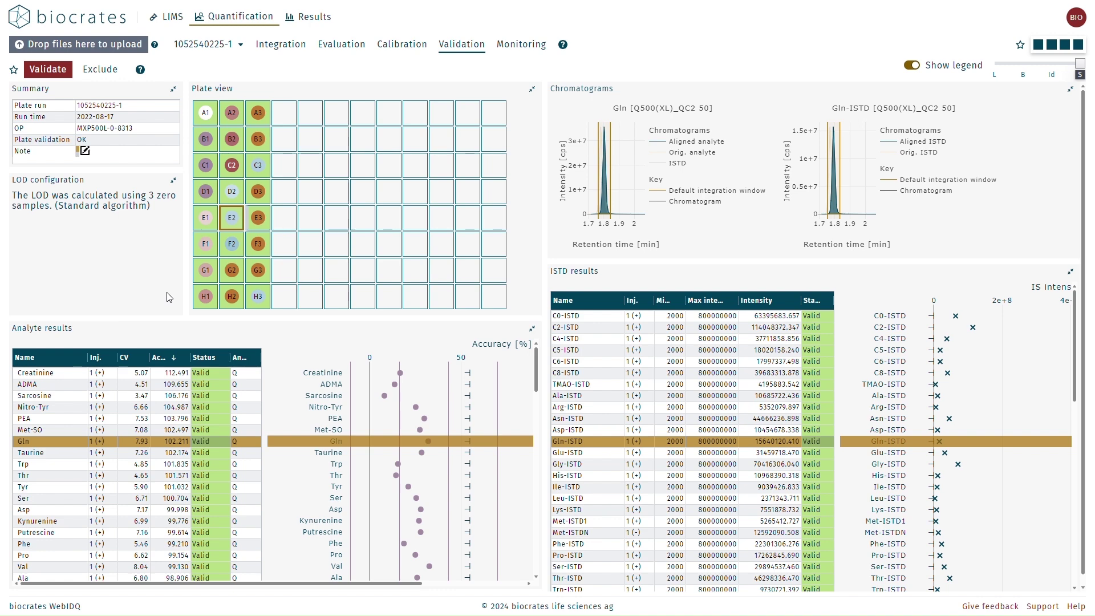
Step: Upload the FIA folder from the Sample data folder and check its plate run in the submission's plate run list
key("alt+Tab")
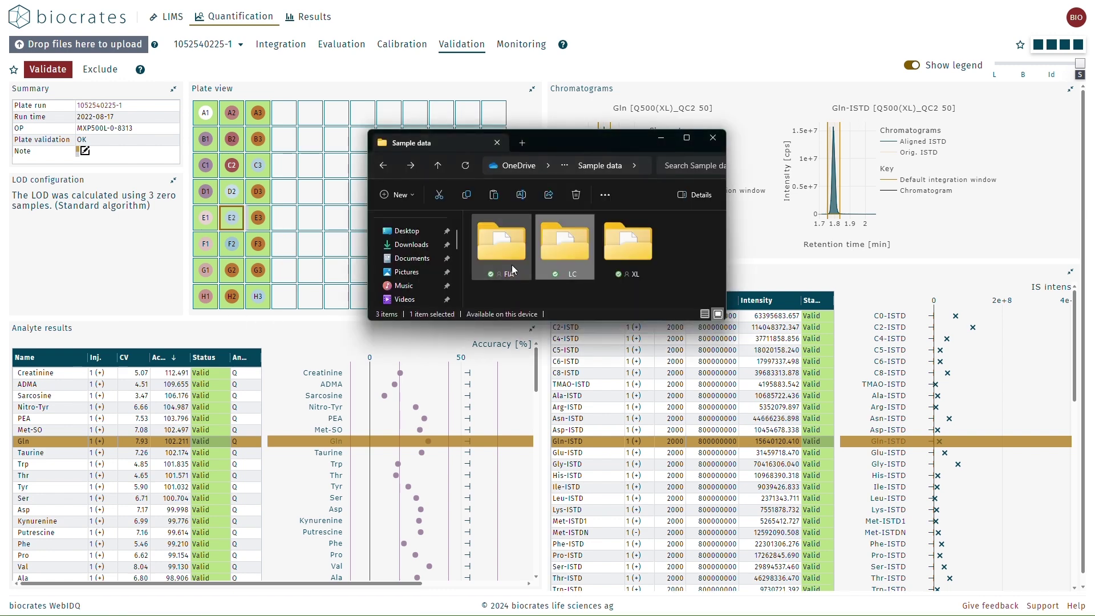
left_click_drag(505, 252, 153, 262)
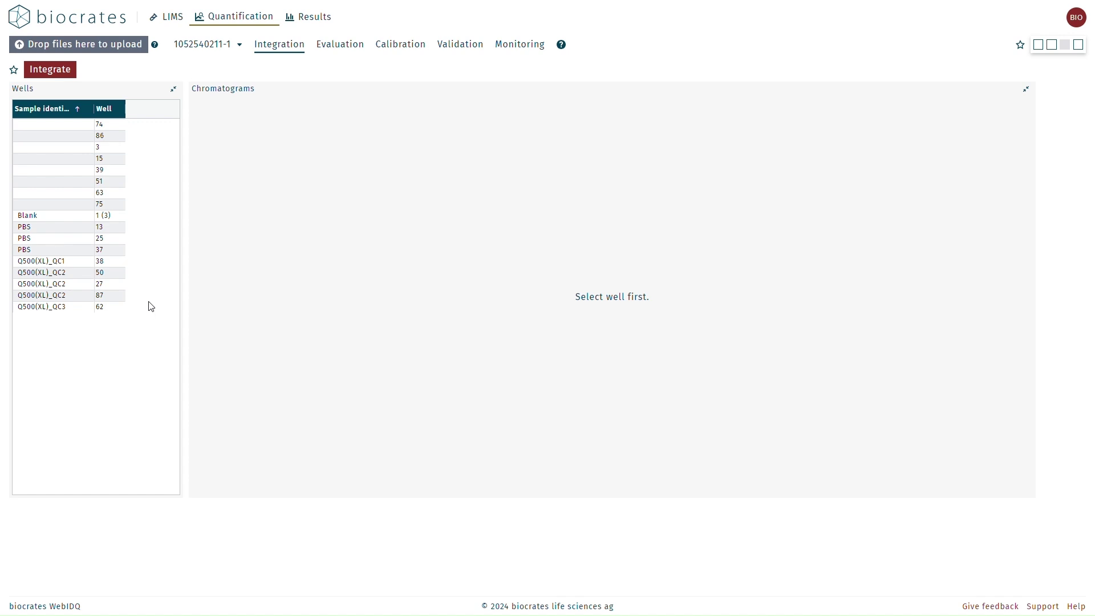
left_click(210, 48)
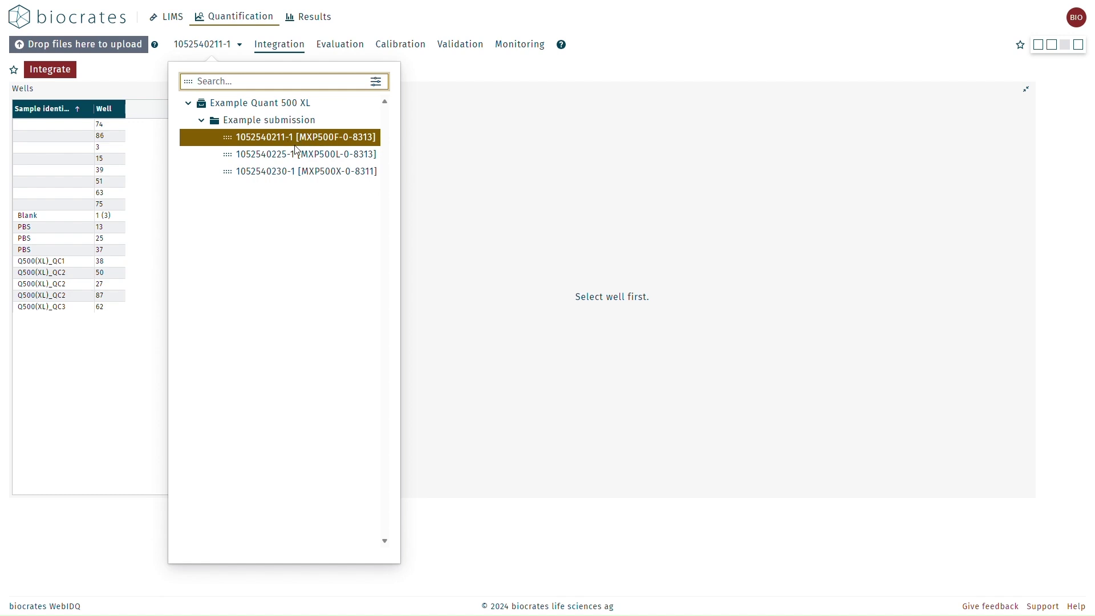
left_click(156, 178)
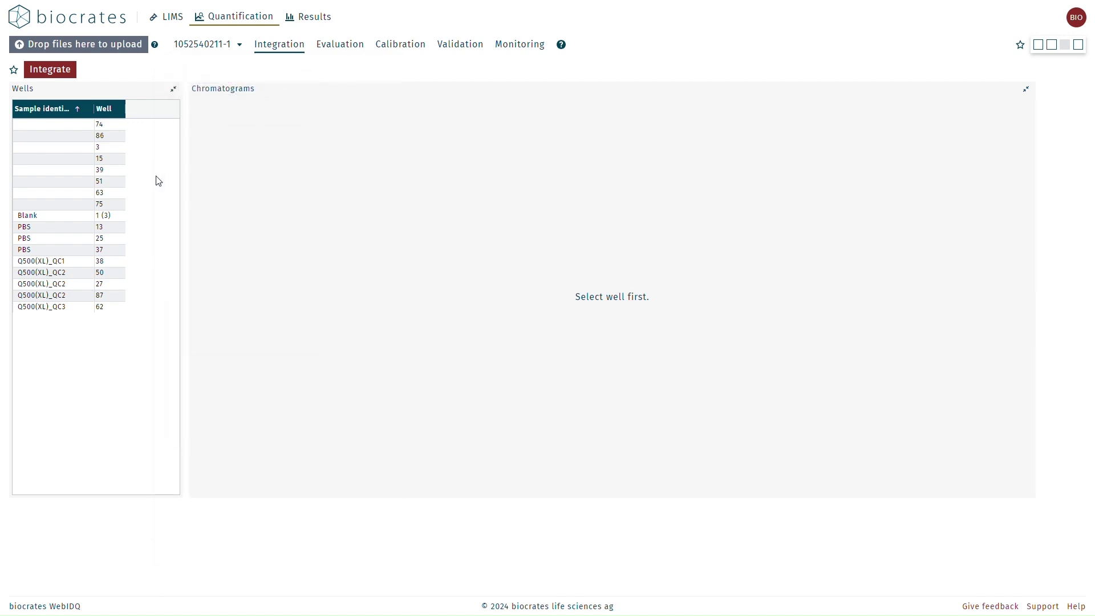
left_click(94, 273)
left_click(86, 293, "shift")
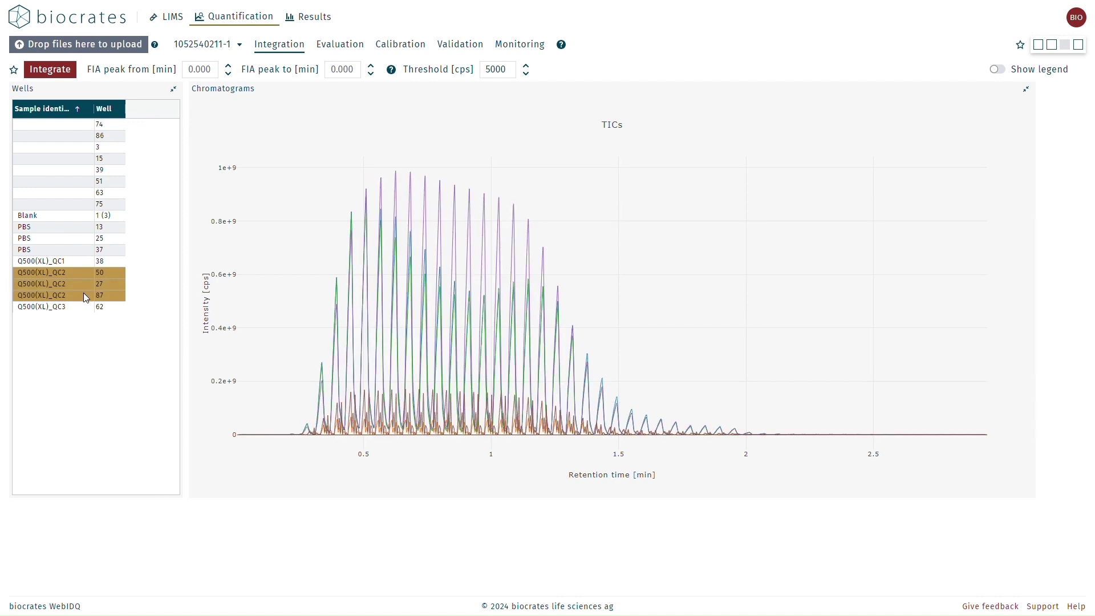
left_click(295, 434)
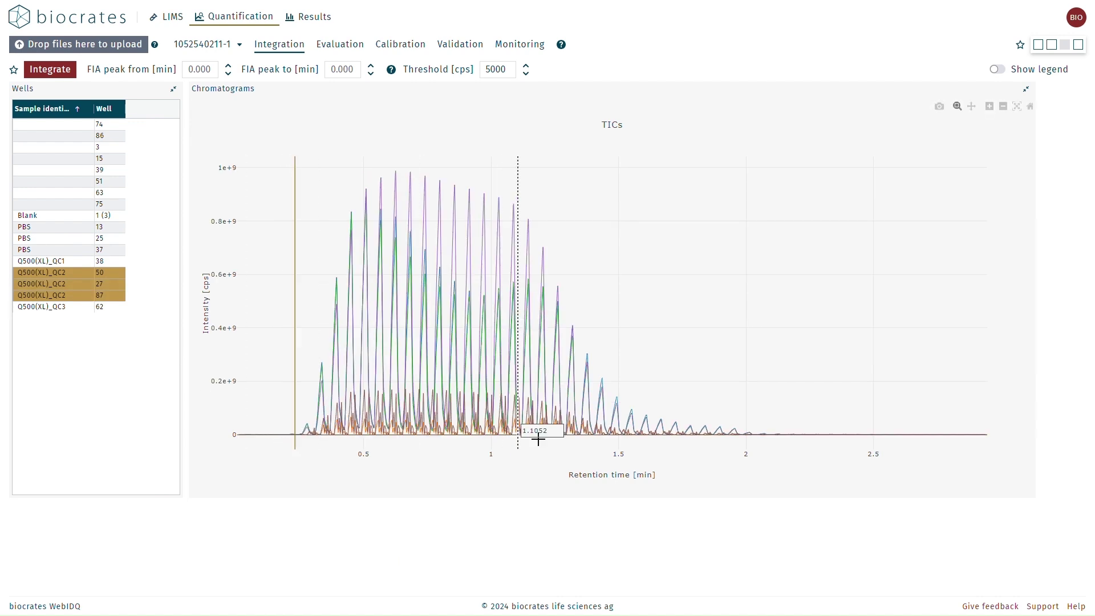
left_click(696, 440)
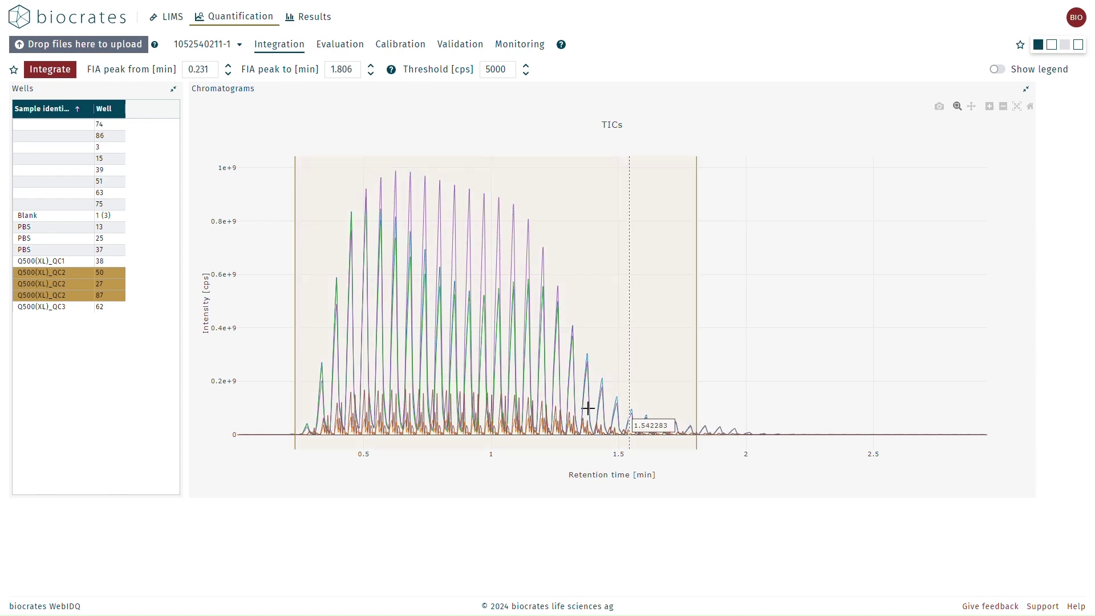
left_click(64, 72)
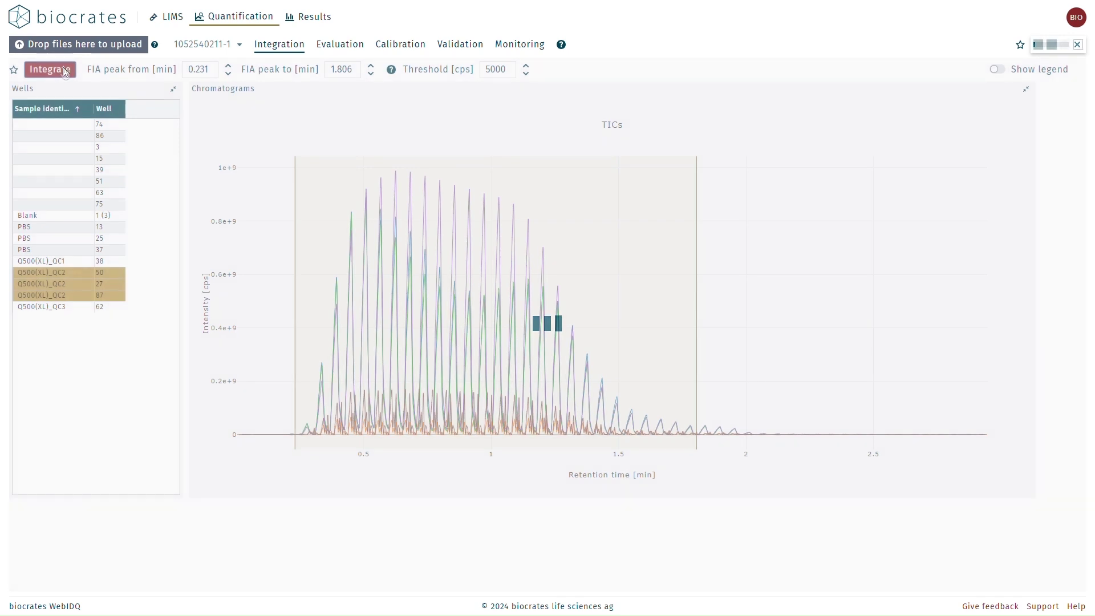
left_click(437, 47)
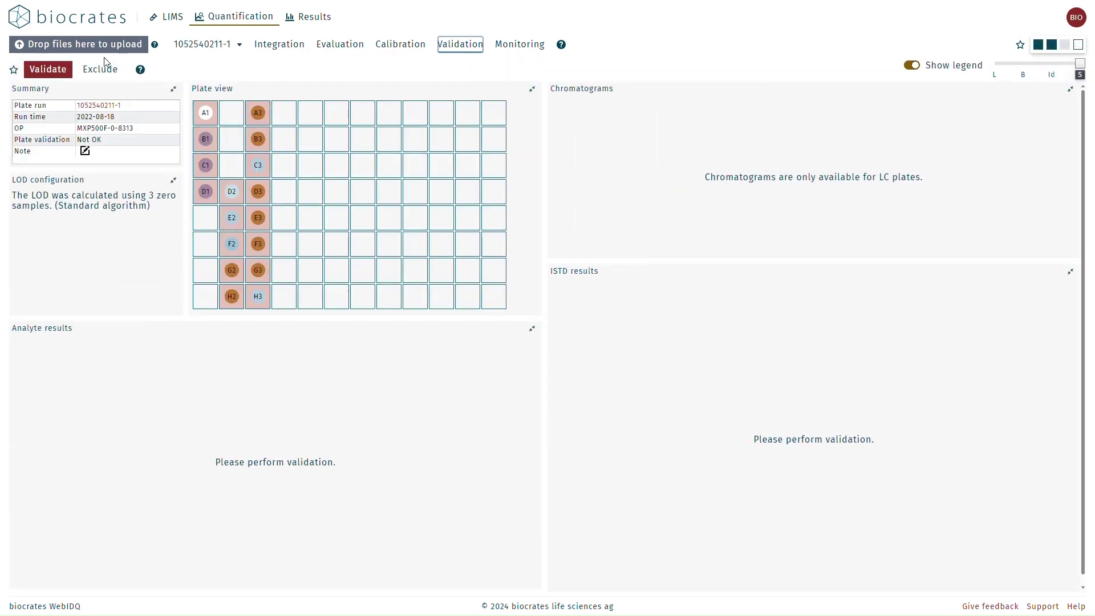
left_click(50, 69)
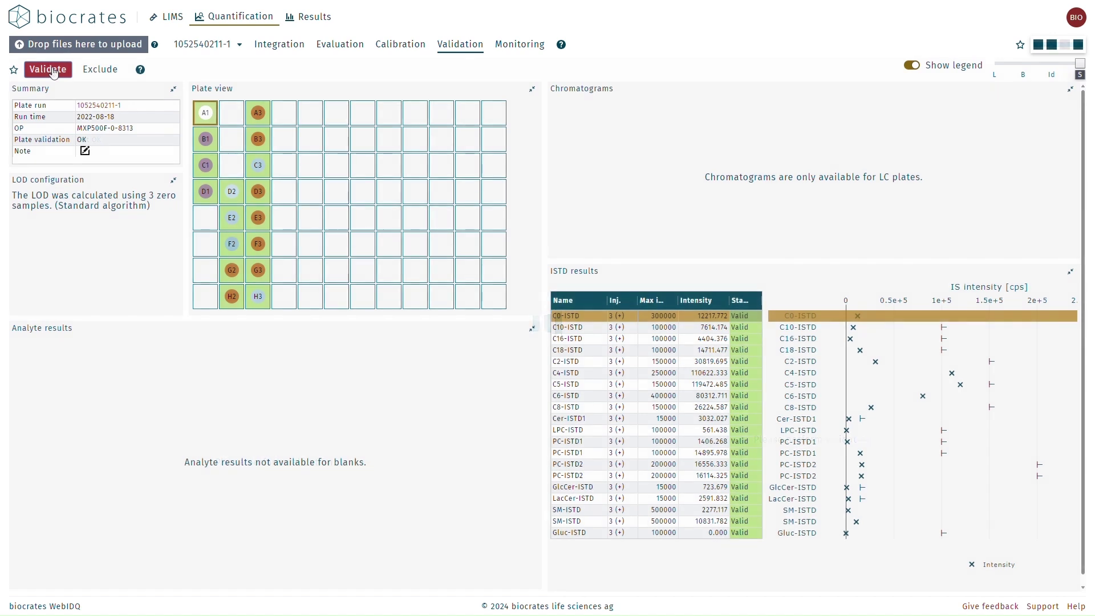
left_click(230, 222)
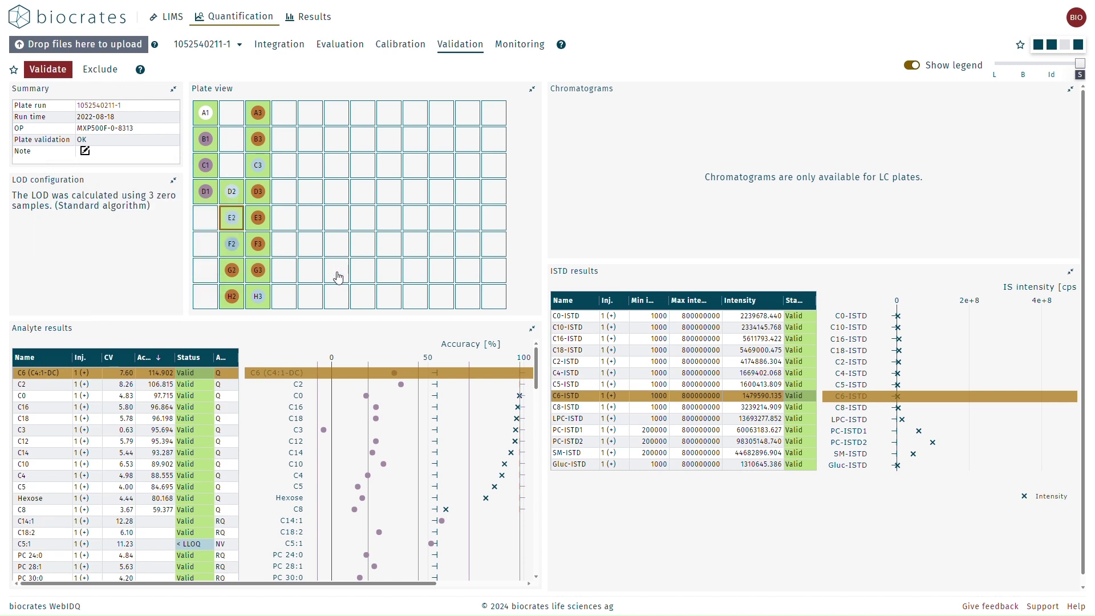
Step: Upload the XL folder from the Sample data folder
key("alt+Tab")
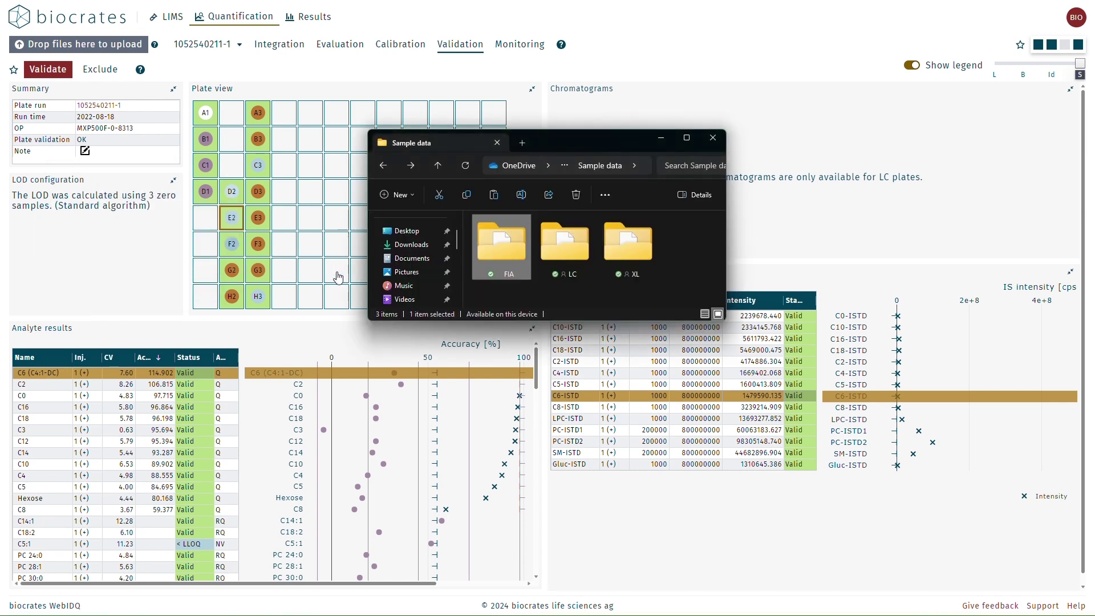
left_click(640, 258)
left_click_drag(641, 257, 777, 210)
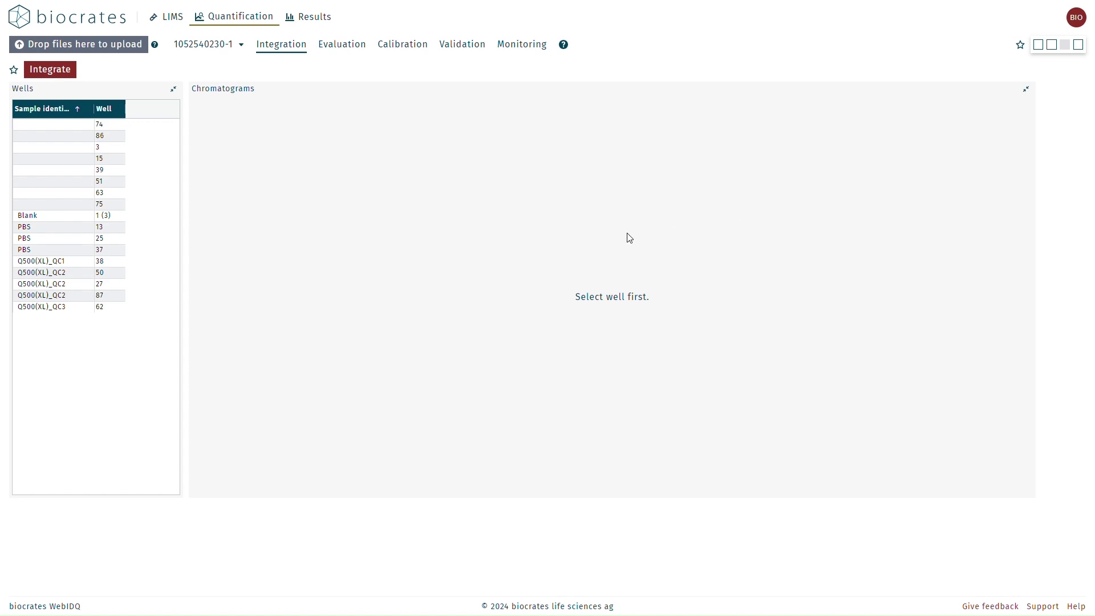
left_click(81, 272)
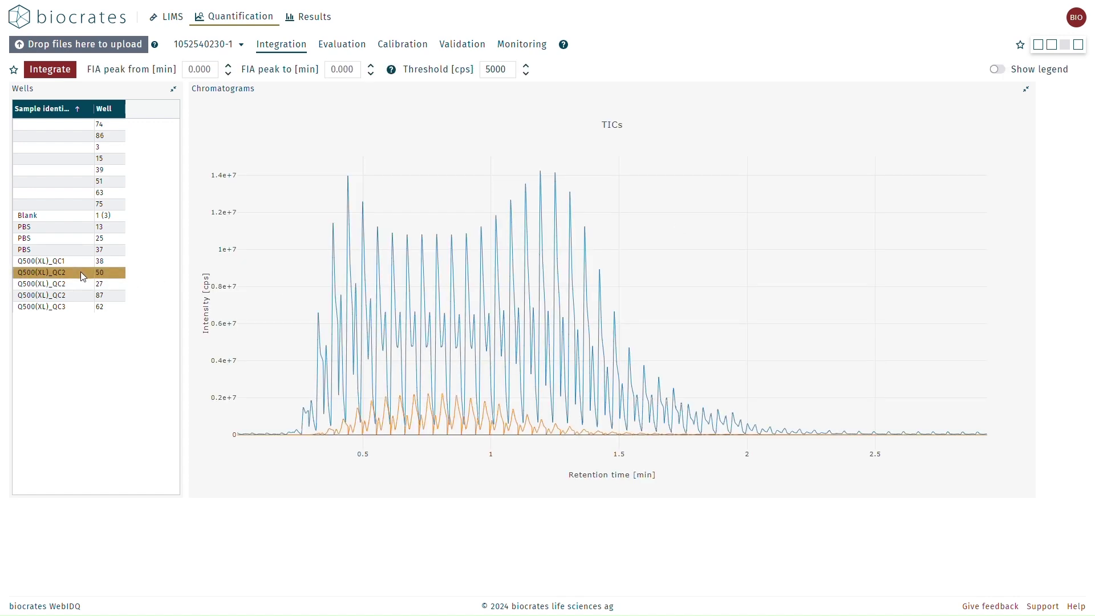
left_click(81, 295, "shift")
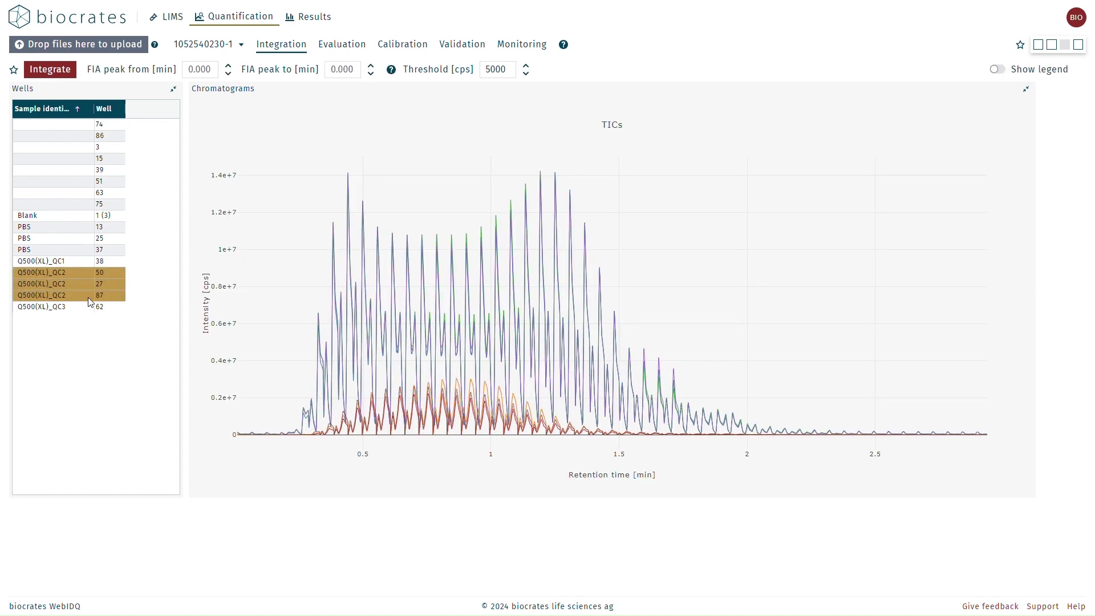
left_click(295, 431)
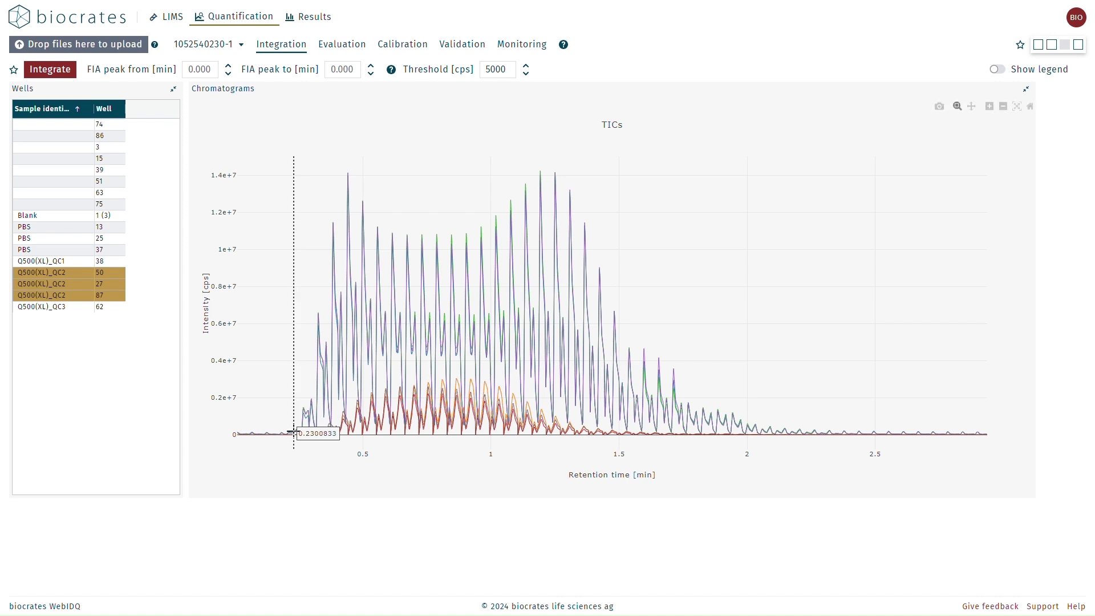
left_click(746, 419)
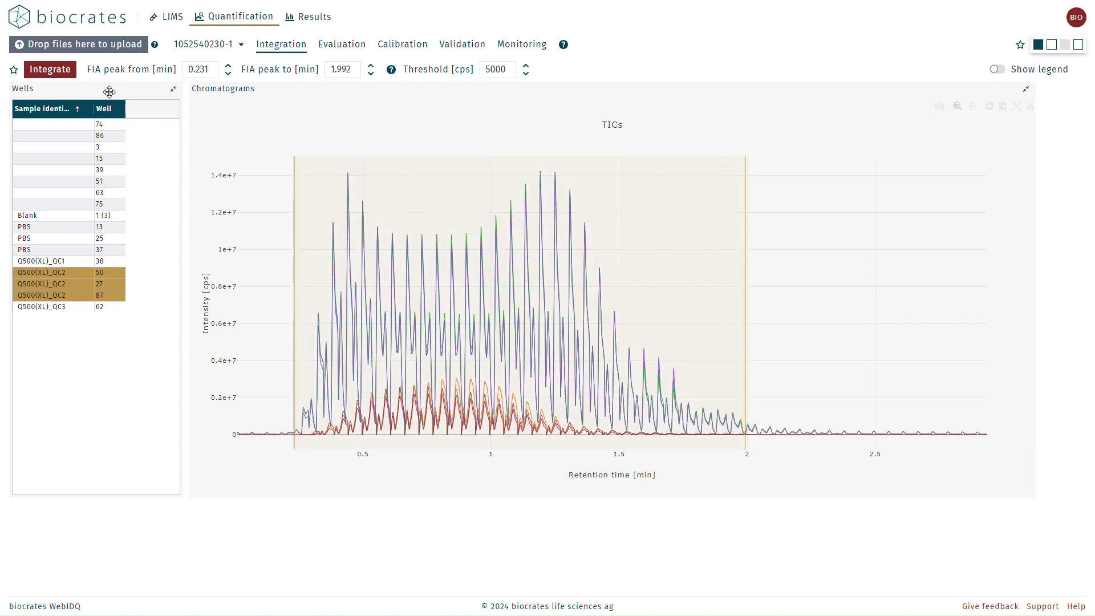
left_click(63, 73)
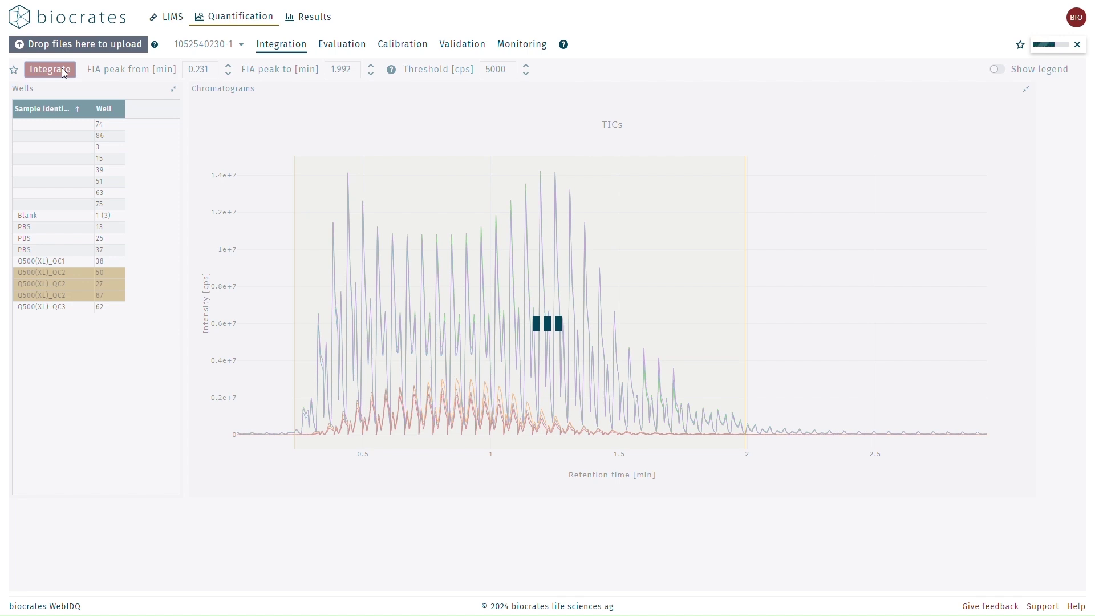
left_click(446, 45)
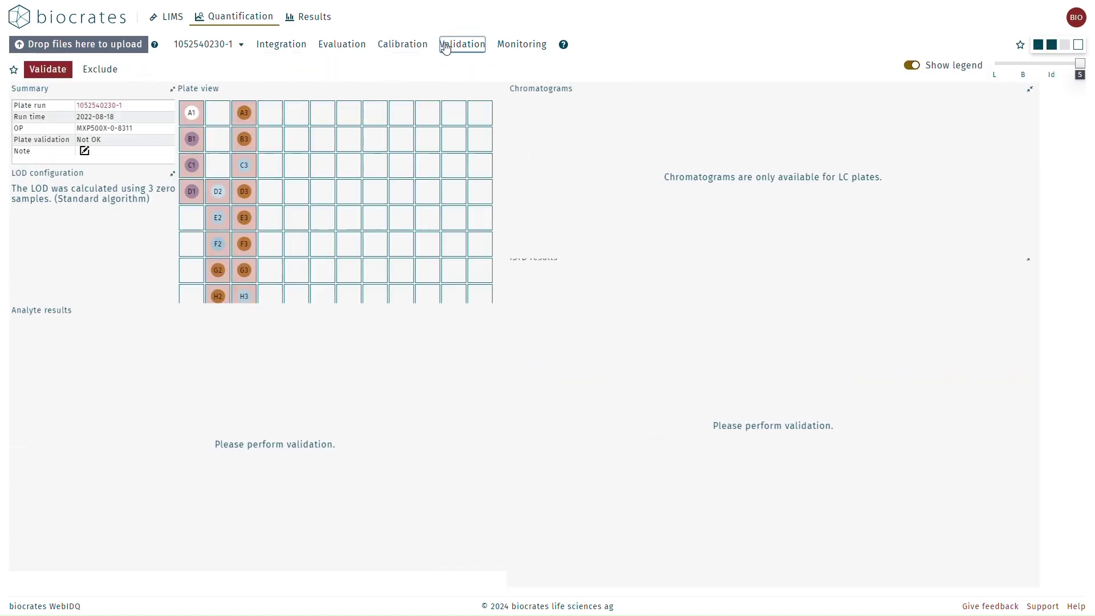
left_click(50, 75)
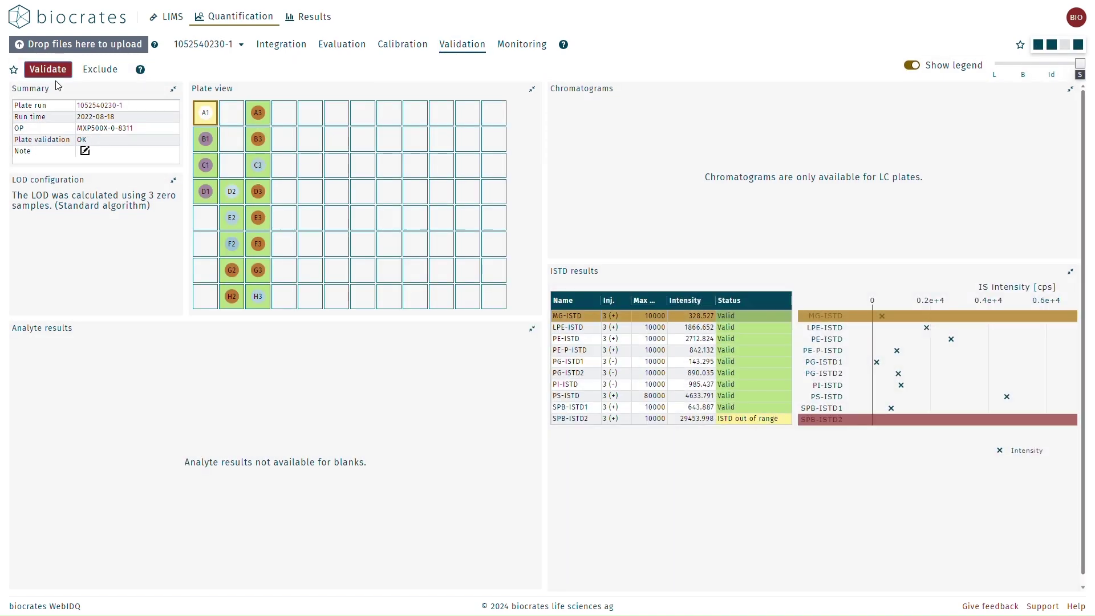